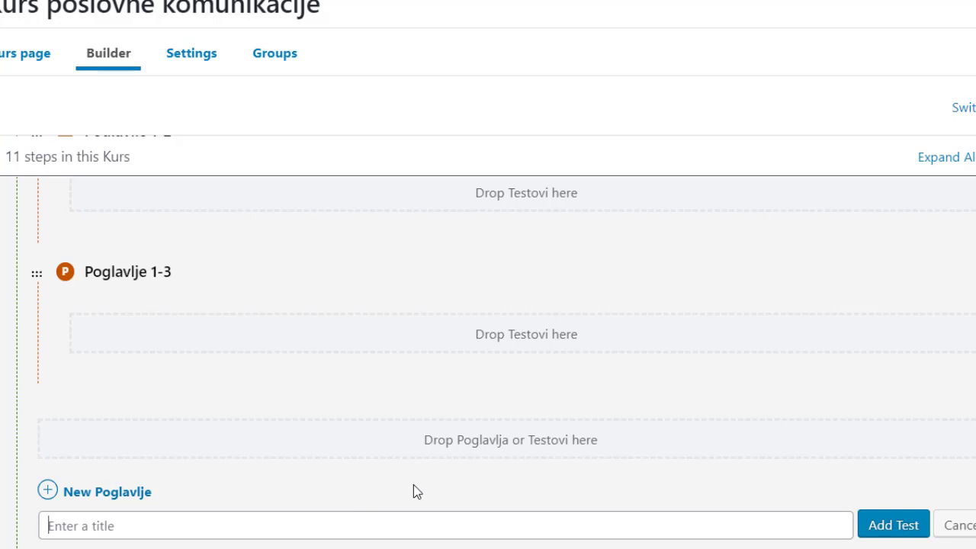
Add a test titled "Poglavlje 1-1 TEST" to the lesson "Naučite da slušate"
type("Poglavlje 1")
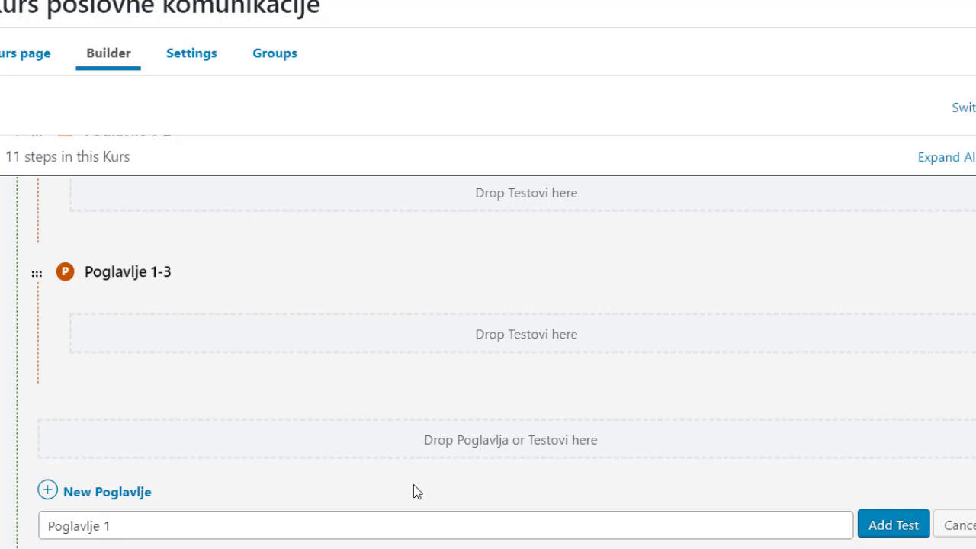
key("BackSpace")
key("BackSpace")
type("-1 TEST")
left_click(915, 526)
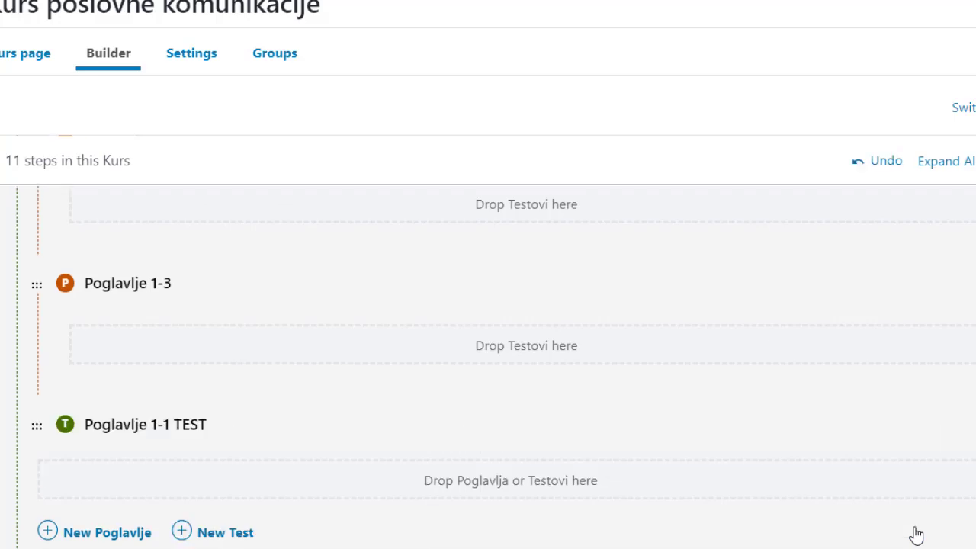
Add a second test titled "Poglavlje 1-2 TEST" to the same lesson
left_click(231, 534)
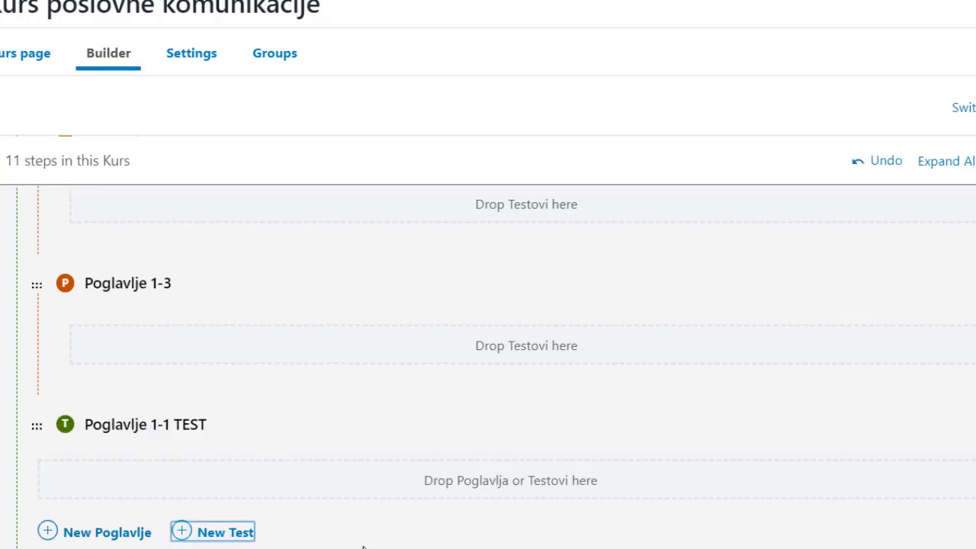
type("Pog")
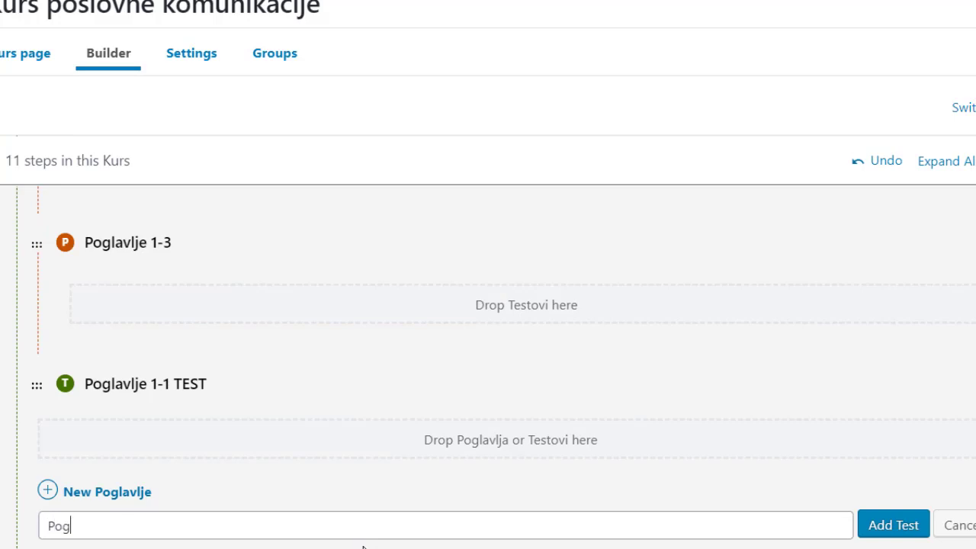
type("lavlje 1-2 TEST")
left_click(907, 525)
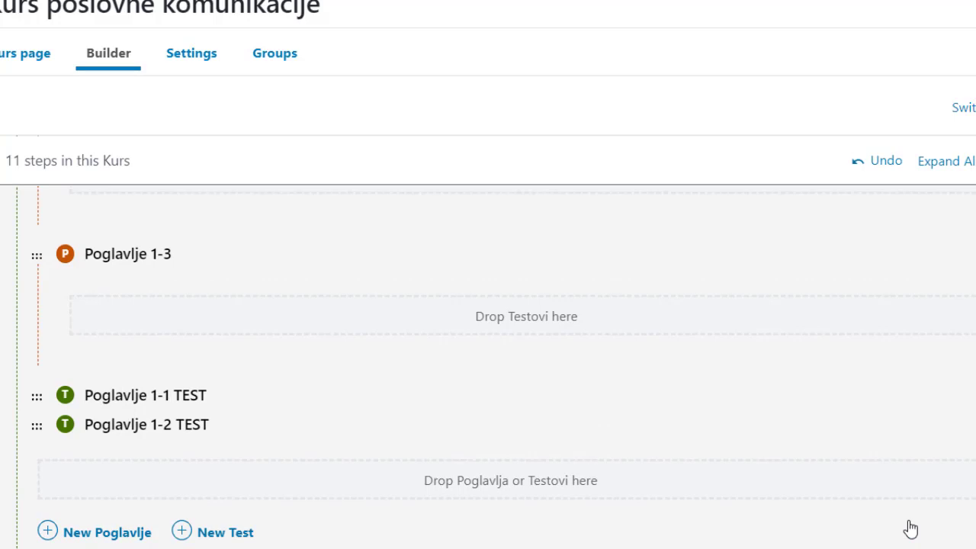
Add a third test titled "Poglavlje 1-3 TEST" to the same lesson
left_click(247, 535)
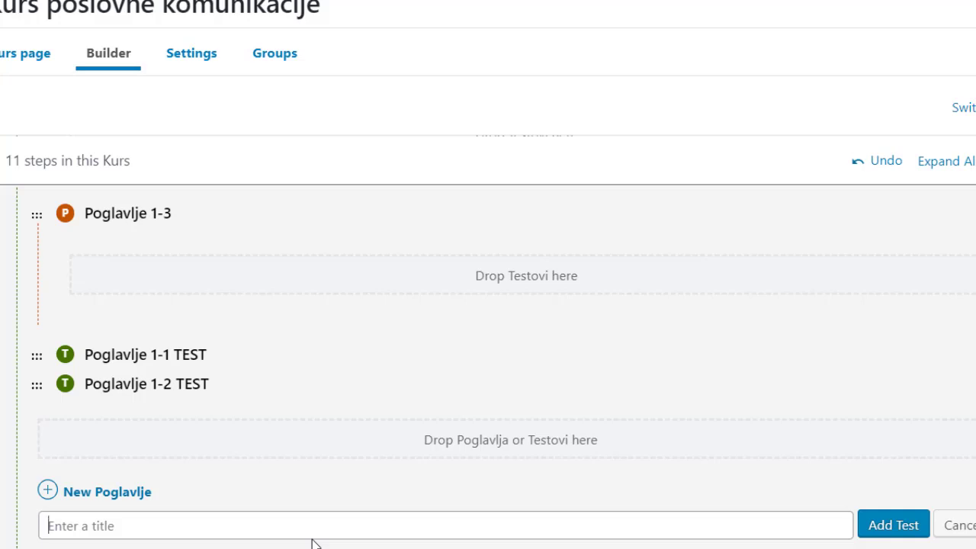
type("Pof")
type("glavlje")
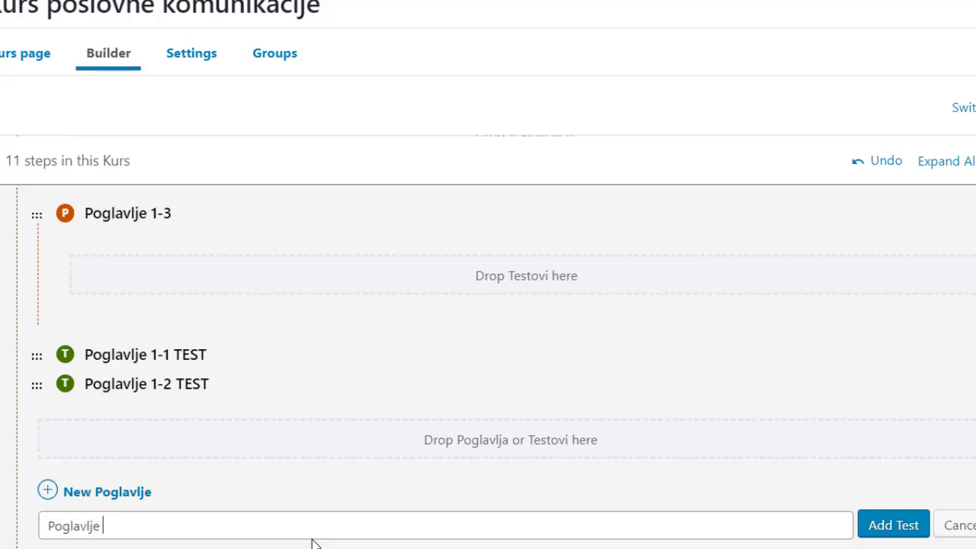
type(" 1-3 TEST")
left_click(873, 533)
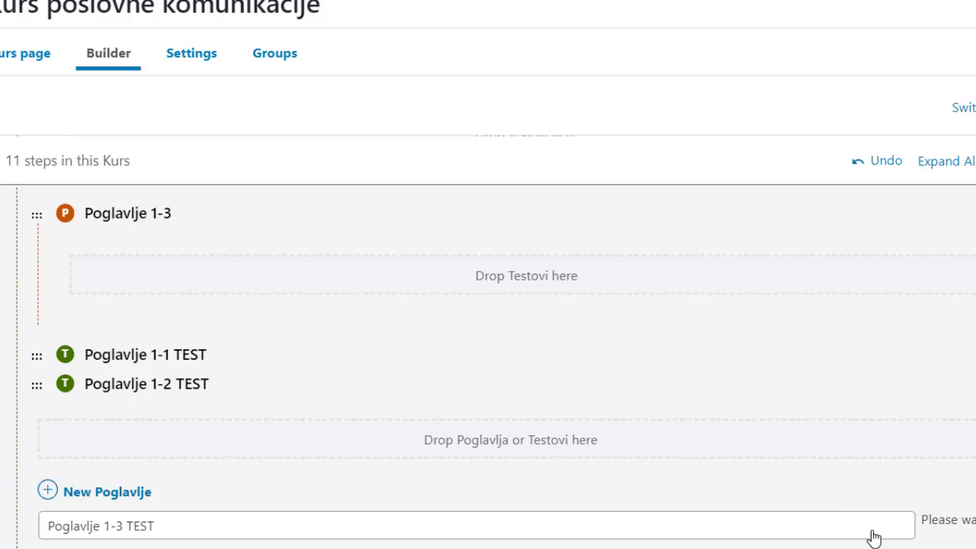
Move the test "Poglavlje 1-1 TEST" into the test area of chapter "Poglavlje 1-1"
scroll(270, 449, "up", 1)
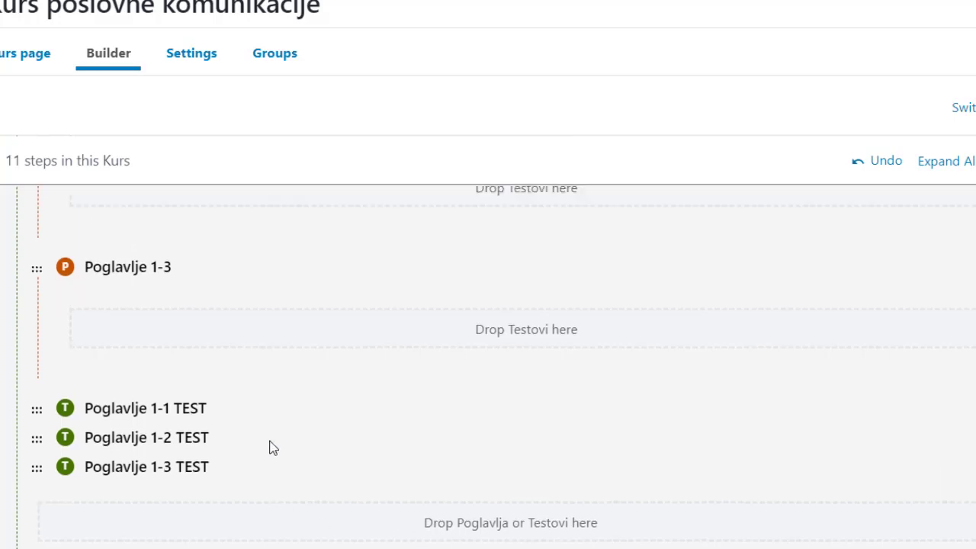
scroll(273, 449, "up", 3)
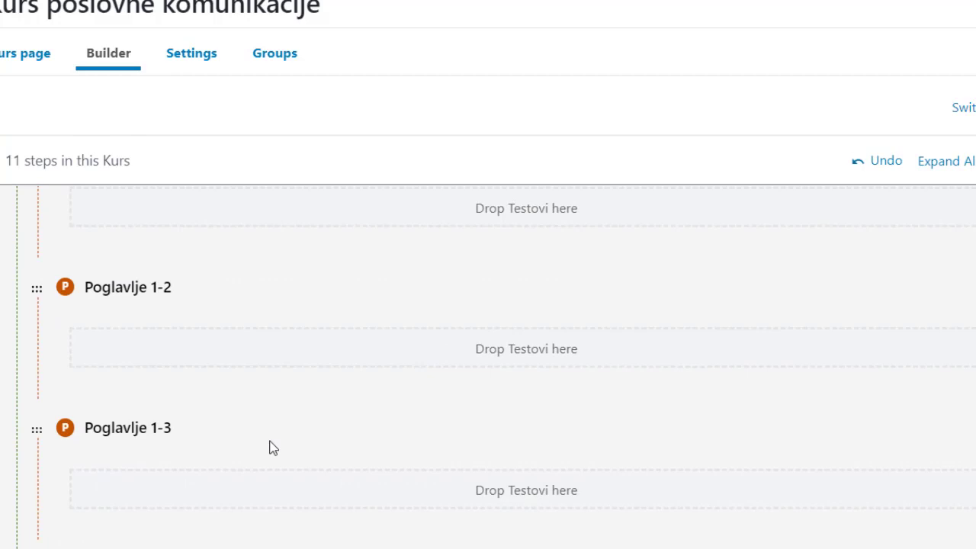
scroll(334, 541, "up", 3)
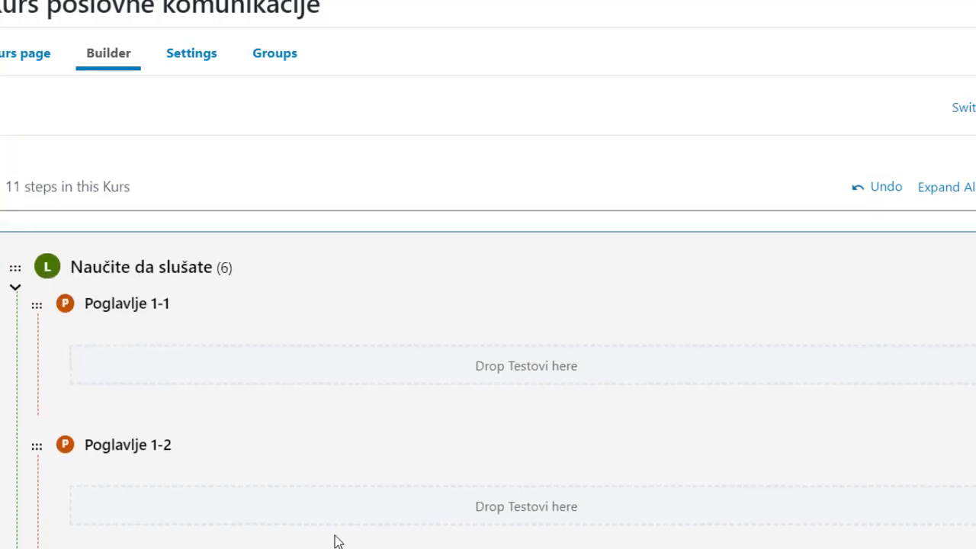
scroll(351, 451, "down", 4)
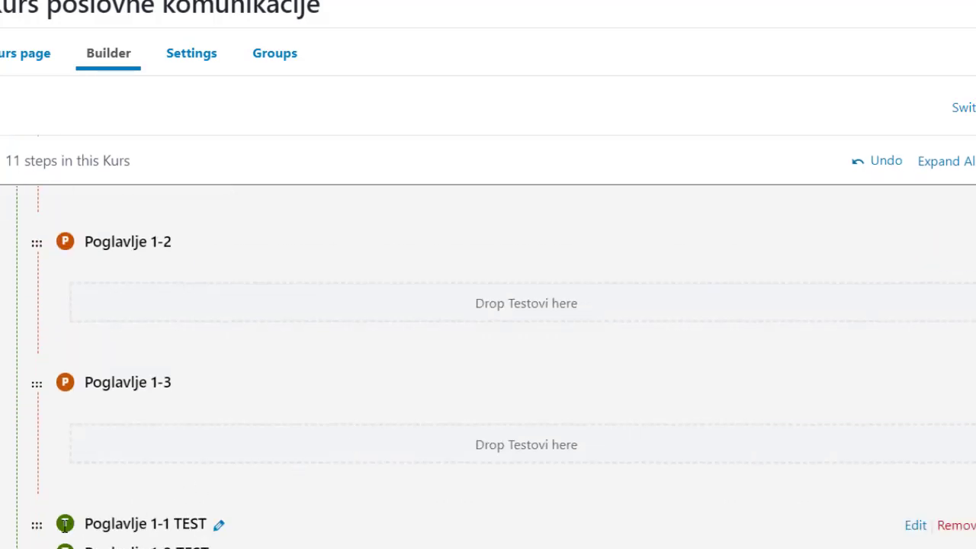
left_click_drag(38, 525, 172, 369)
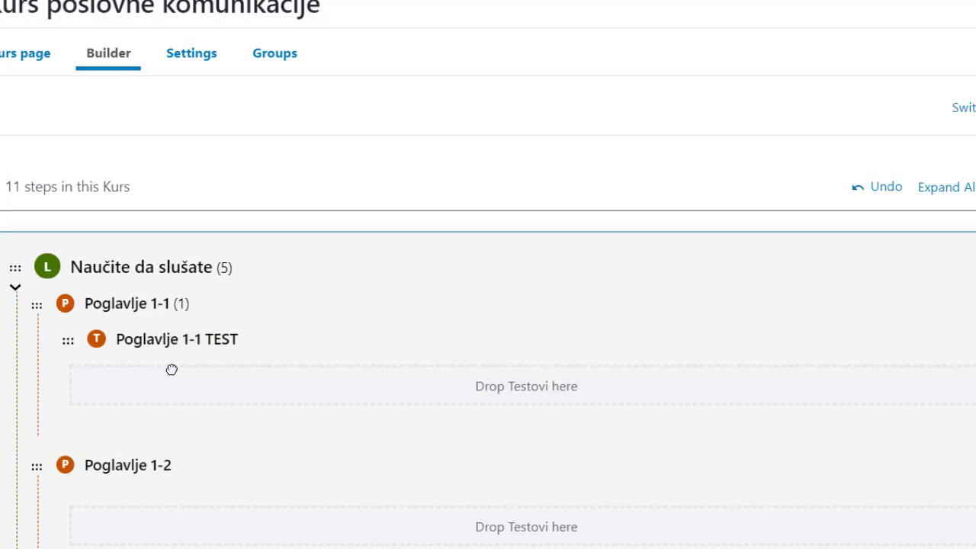
Move "Poglavlje 1-2 TEST" into chapter "Poglavlje 1-2" and "Poglavlje 1-3 TEST" into chapter "Poglavlje 1-3"
scroll(172, 374, "down", 4)
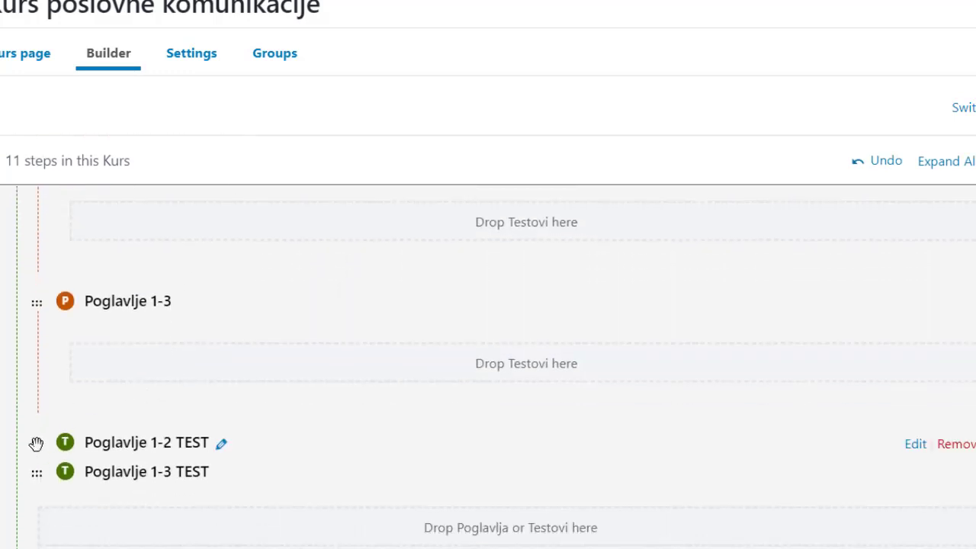
left_click_drag(36, 443, 157, 316)
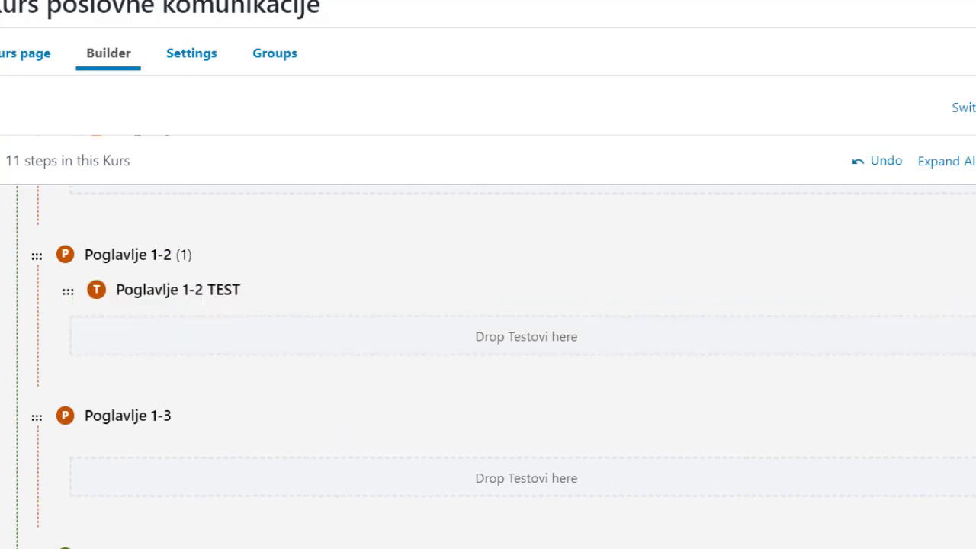
left_click_drag(100, 548, 136, 485)
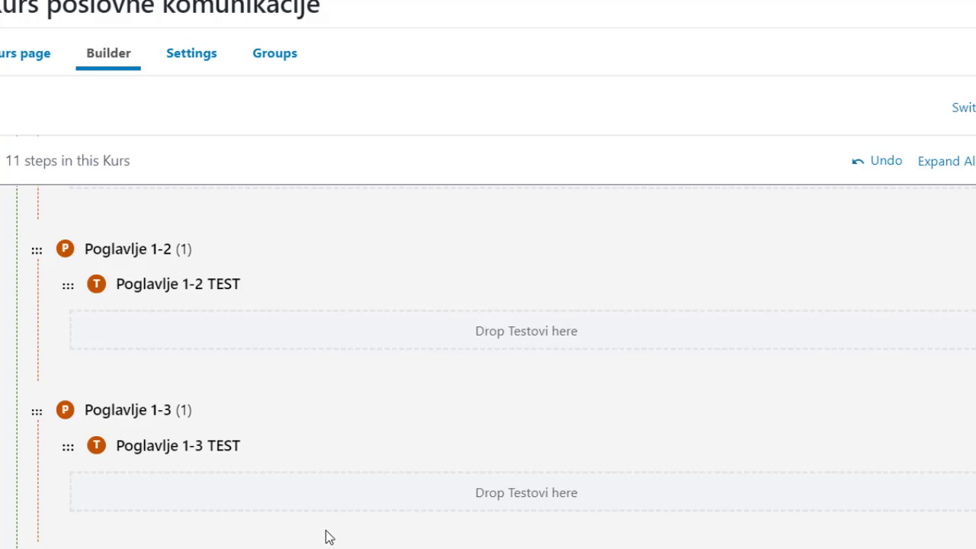
Add a lesson-level test titled "Lekcija 1 TEST" below the chapters of "Naučite da slušate"
scroll(327, 537, "up", 3)
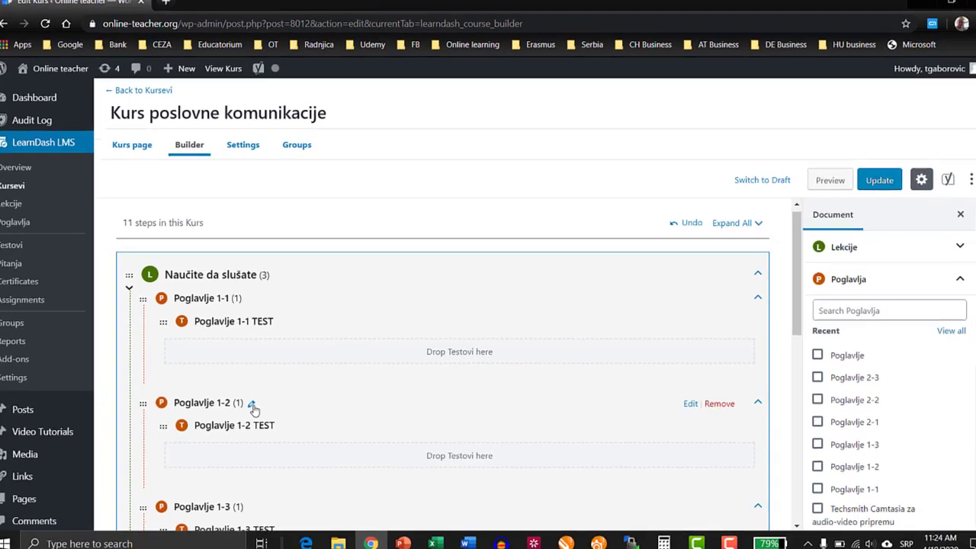
scroll(213, 450, "down", 4)
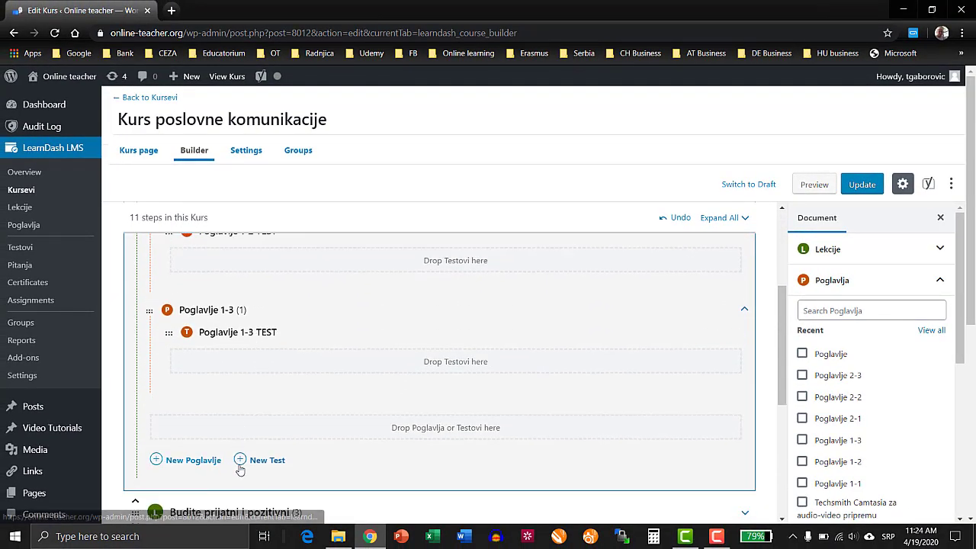
left_click(260, 460)
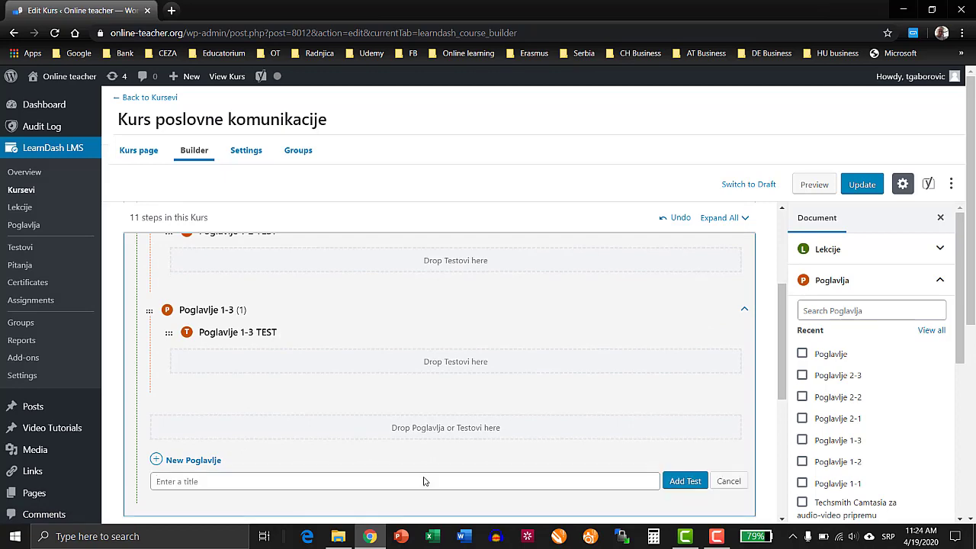
type("Lekcija 1 TEST")
left_click(679, 485)
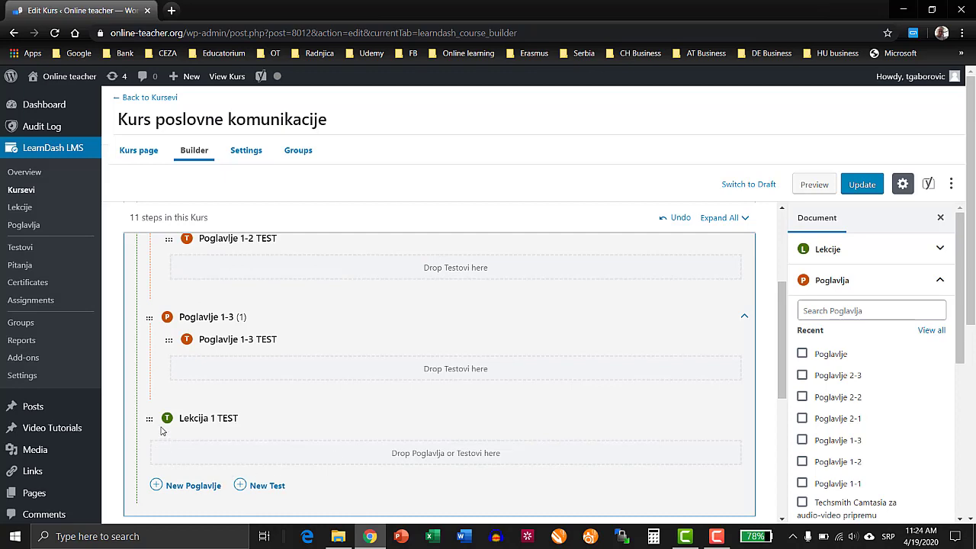
left_click_drag(149, 418, 188, 424)
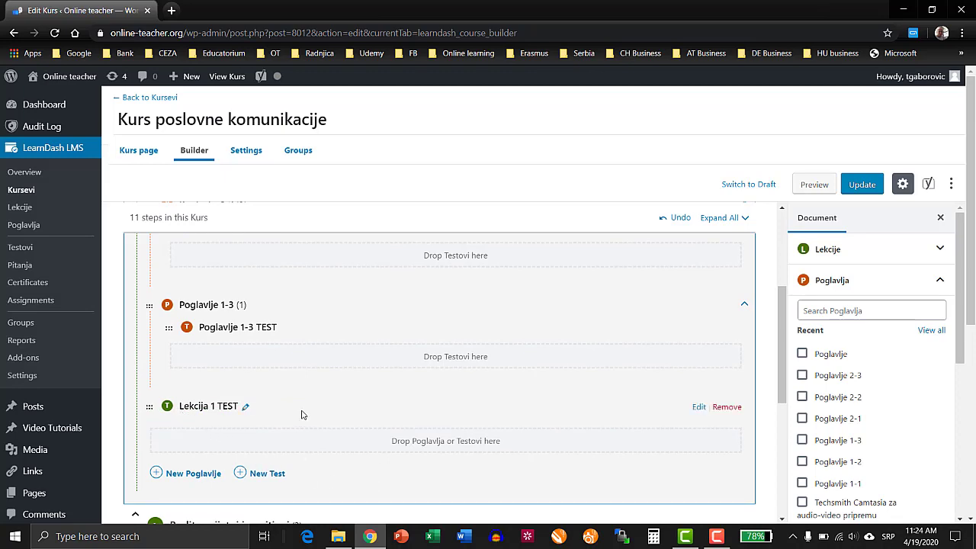
Check the test arrangement in the lesson "Naučite da slušate" and save the updated course
scroll(302, 415, "up", 1)
scroll(213, 421, "up", 2)
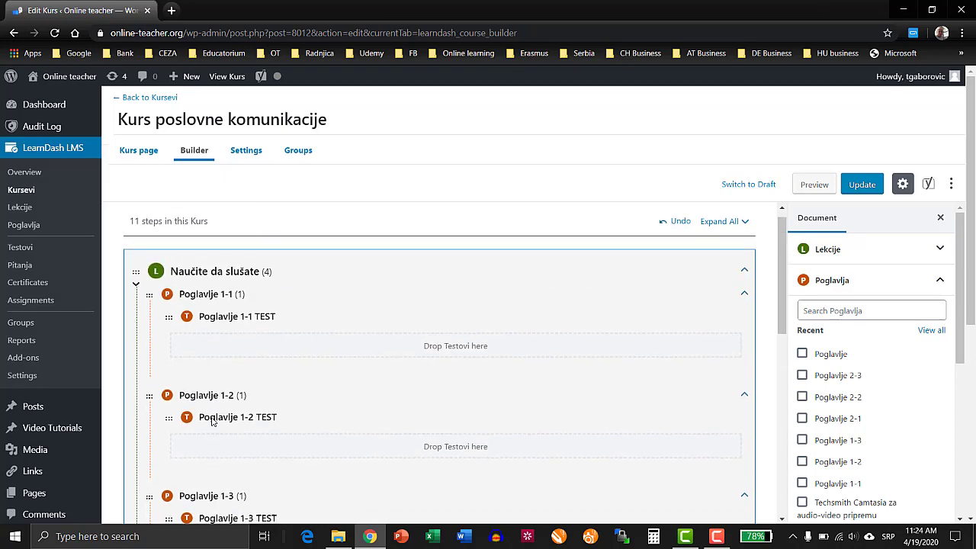
scroll(236, 381, "down", 1)
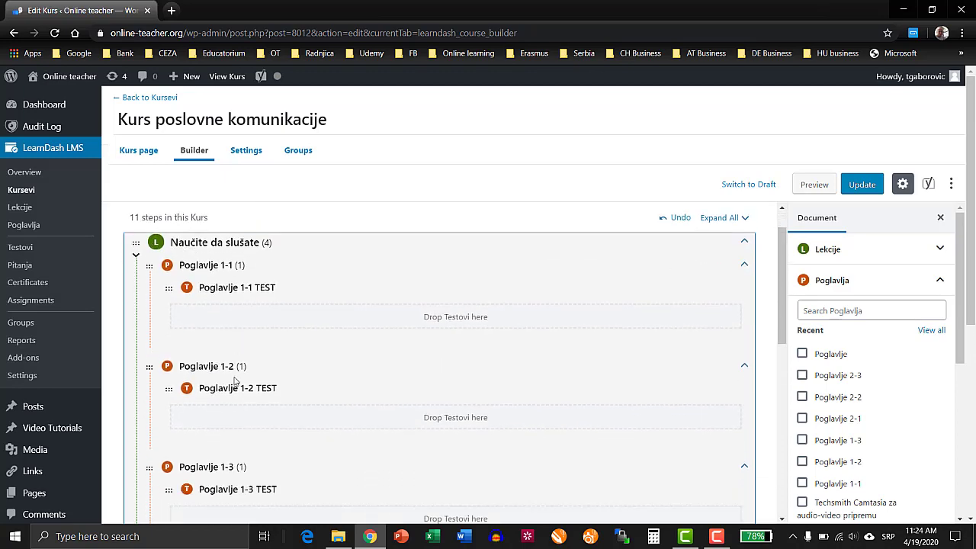
scroll(229, 389, "down", 3)
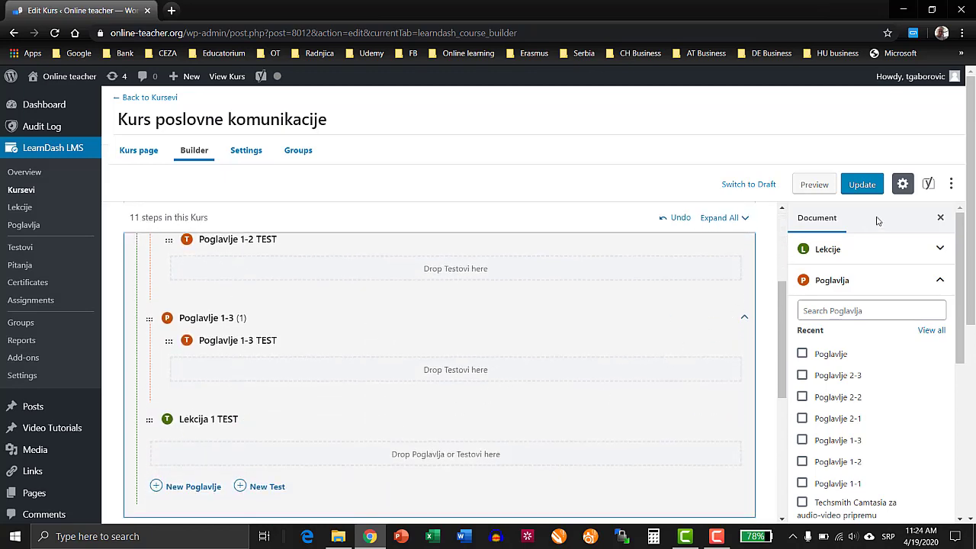
left_click(867, 187)
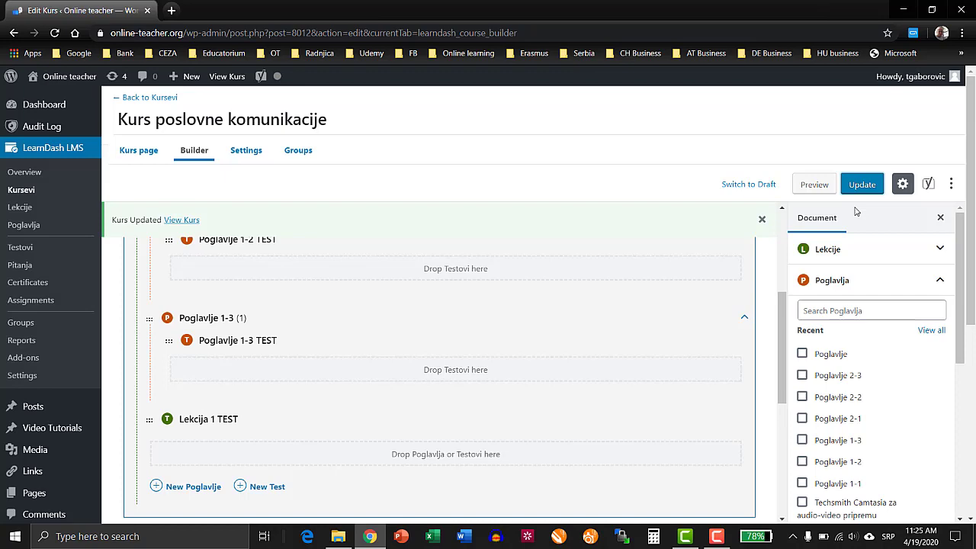
Open the course preview in a new browser tab and go to its Kurs Content list
right_click(813, 190)
left_click(817, 195)
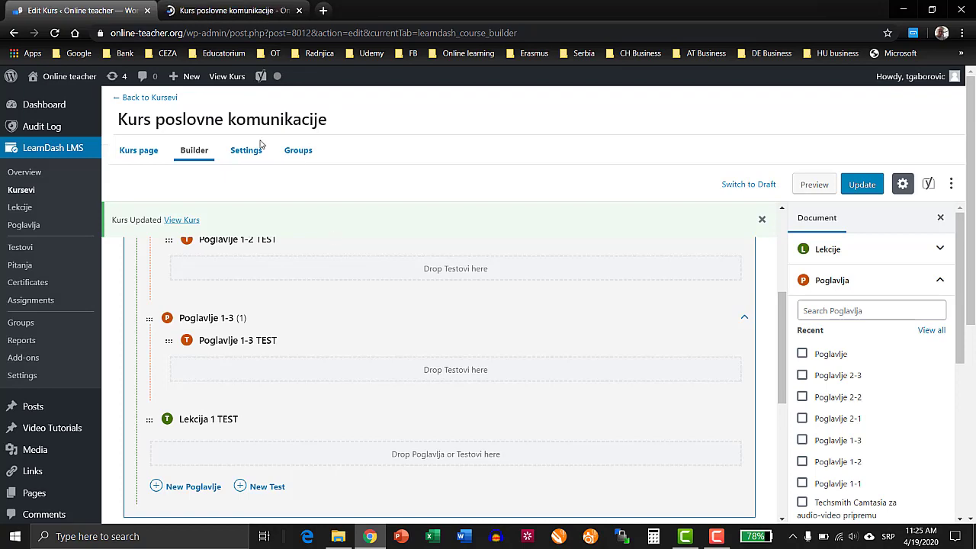
left_click(228, 11)
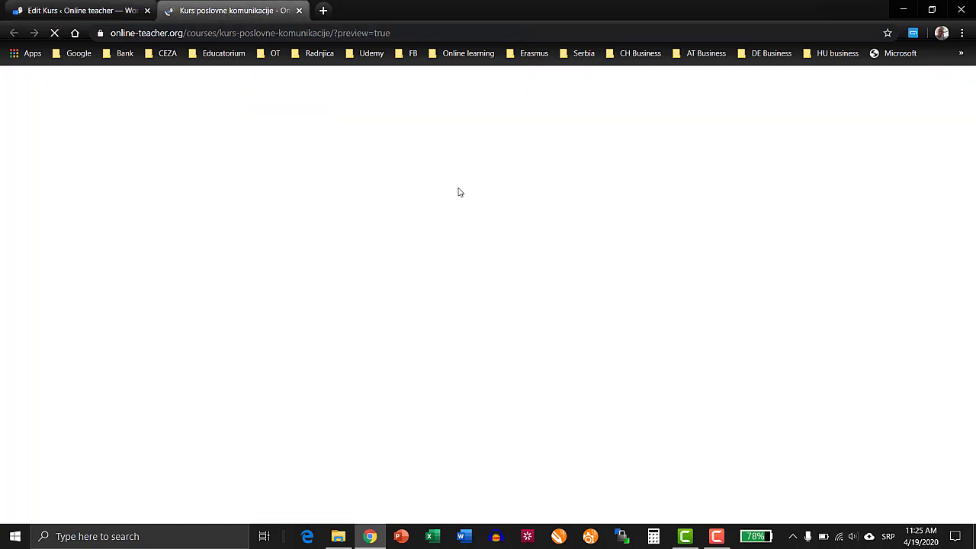
scroll(461, 192, "down", 3)
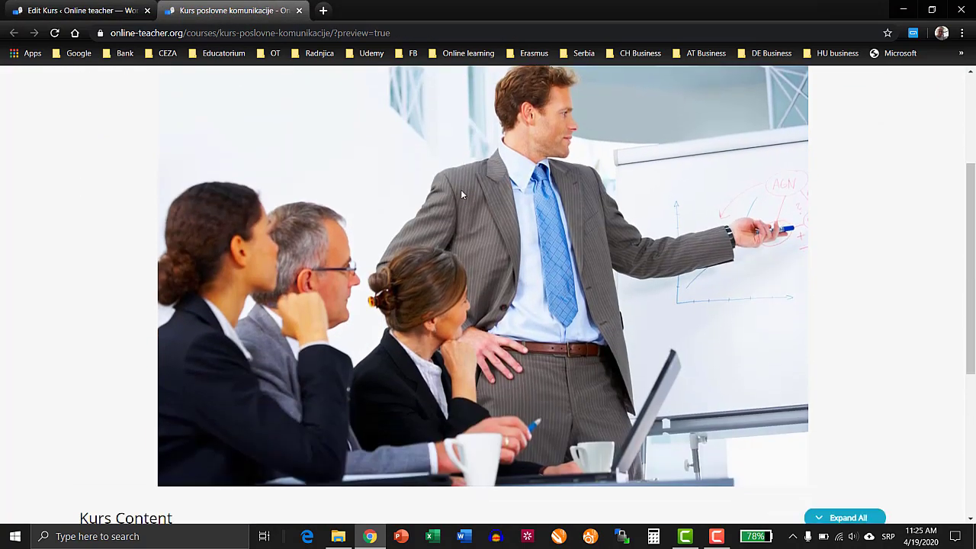
scroll(461, 194, "down", 4)
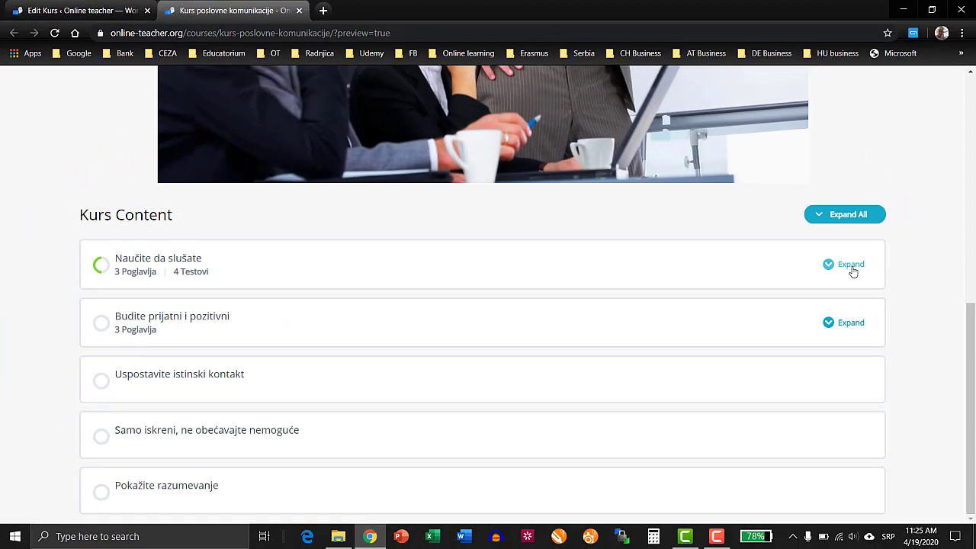
Examine the chapters and tests of "Naučite da slušate" in the preview, then close it and return to the course builder
left_click(852, 270)
scroll(575, 274, "down", 1)
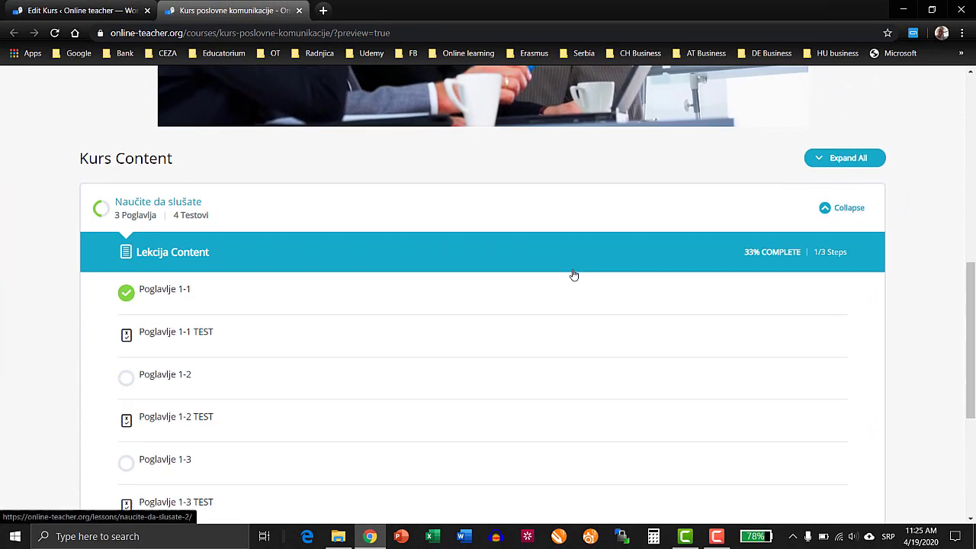
scroll(574, 274, "down", 1)
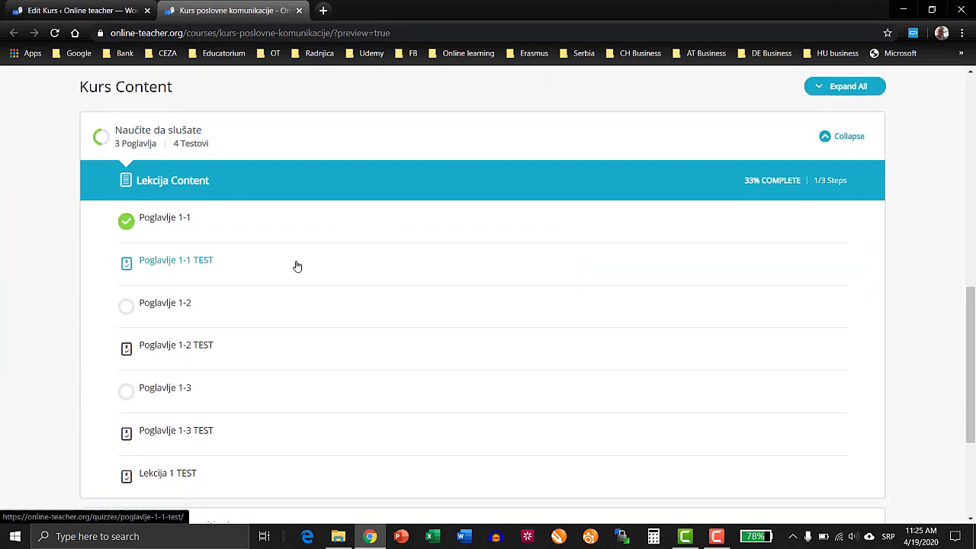
scroll(251, 274, "down", 1)
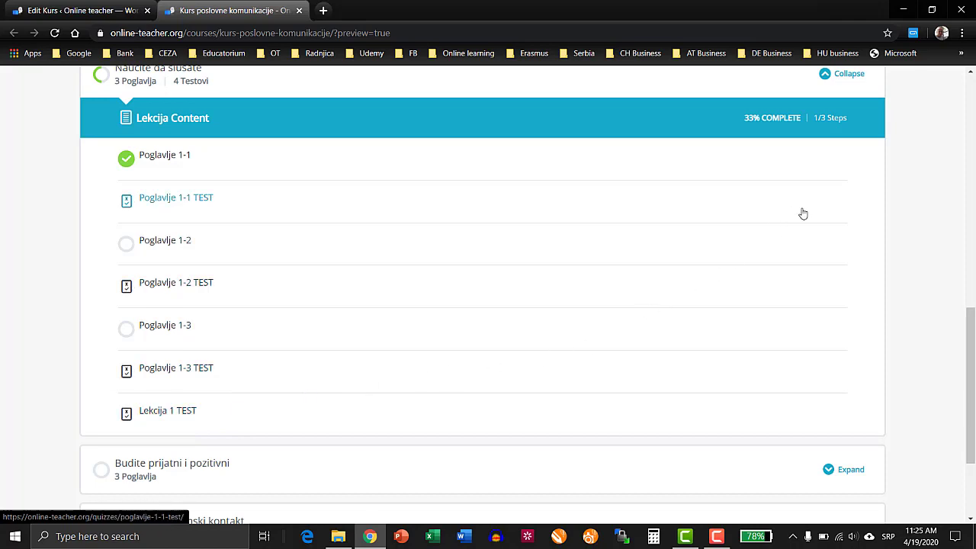
scroll(803, 214, "up", 1)
left_click(843, 138)
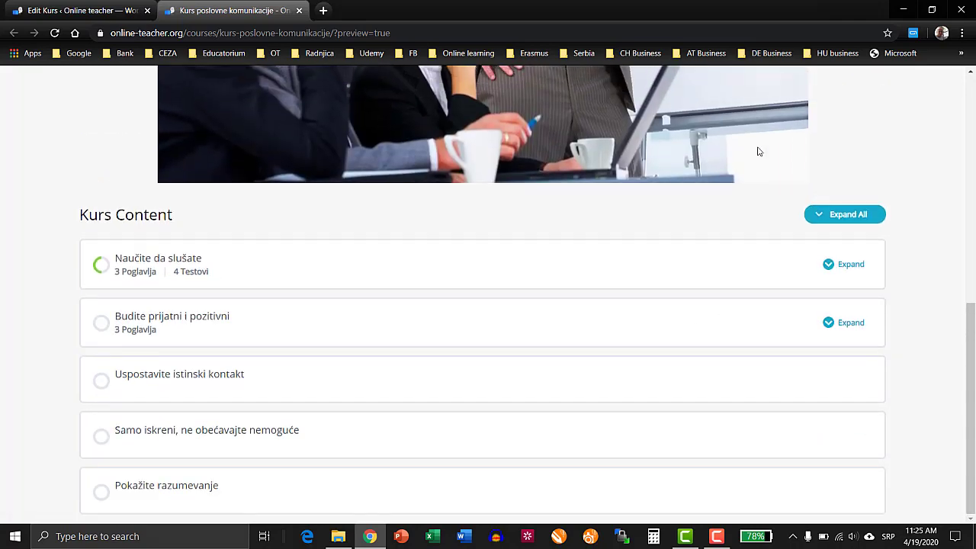
left_click(300, 11)
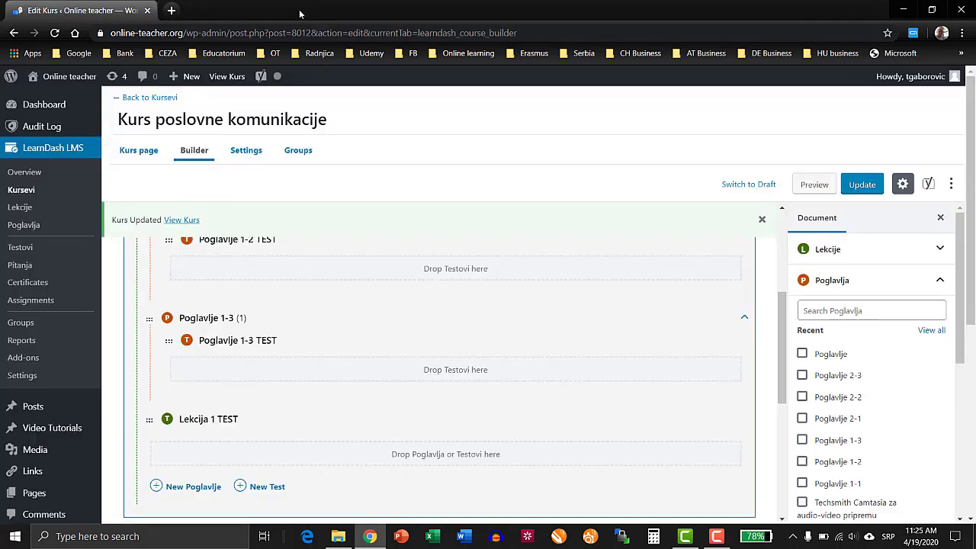
scroll(570, 381, "up", 3)
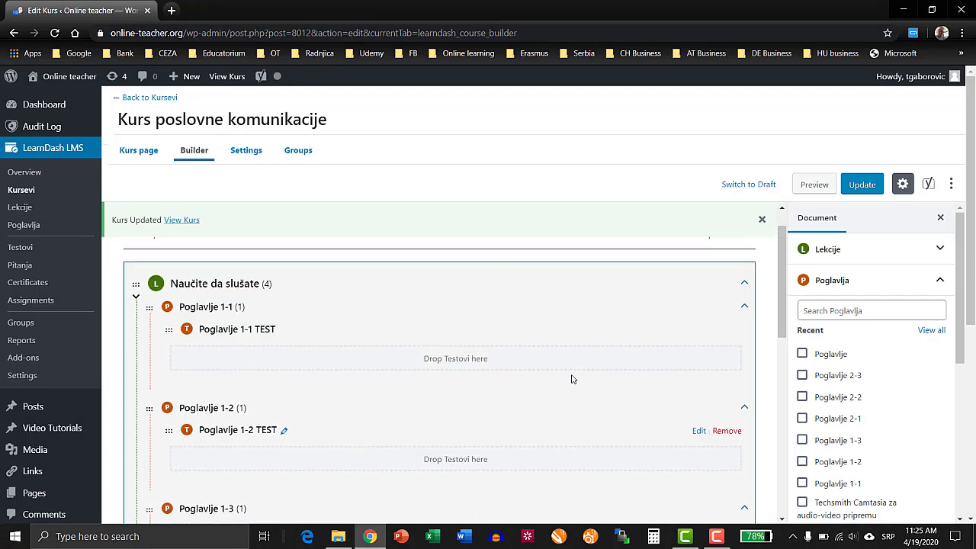
Collapse "Naučite da slušate" and examine the chapter tests in the lesson "Budite prijatni i pozitivni"
left_click(744, 283)
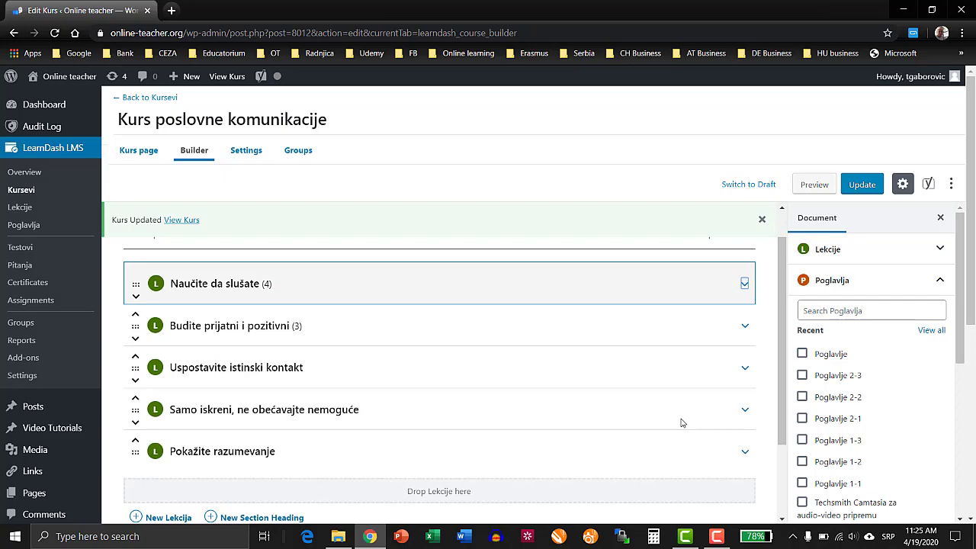
left_click(744, 325)
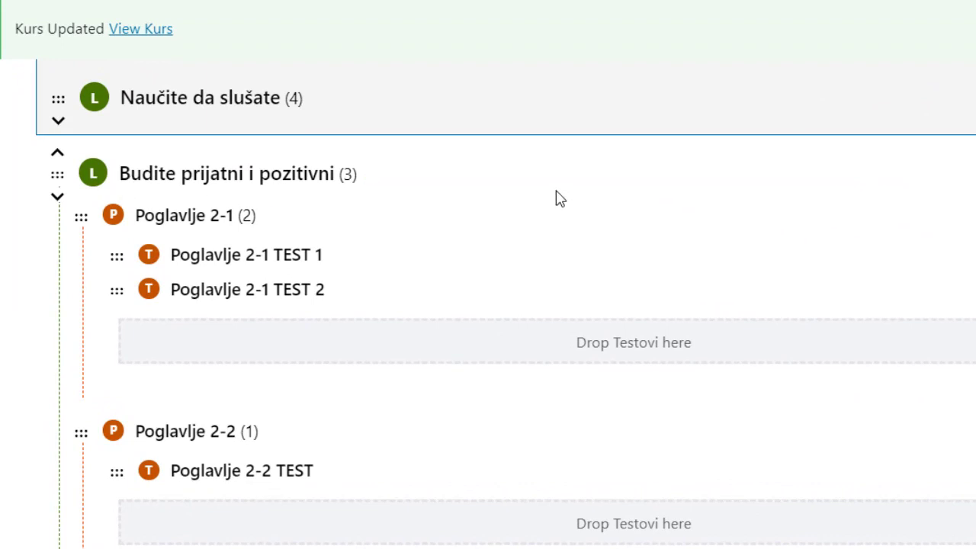
scroll(556, 198, "down", 1)
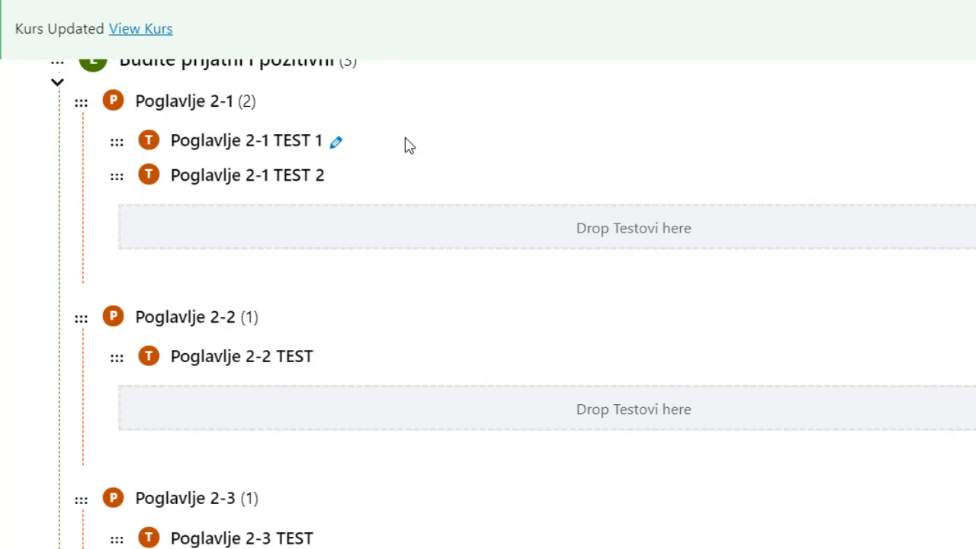
scroll(229, 262, "down", 2)
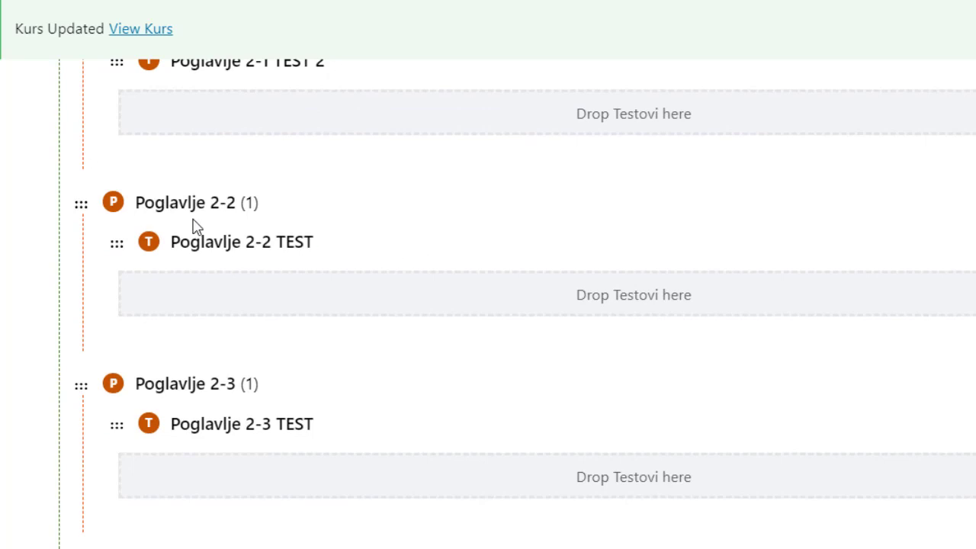
scroll(315, 272, "down", 2)
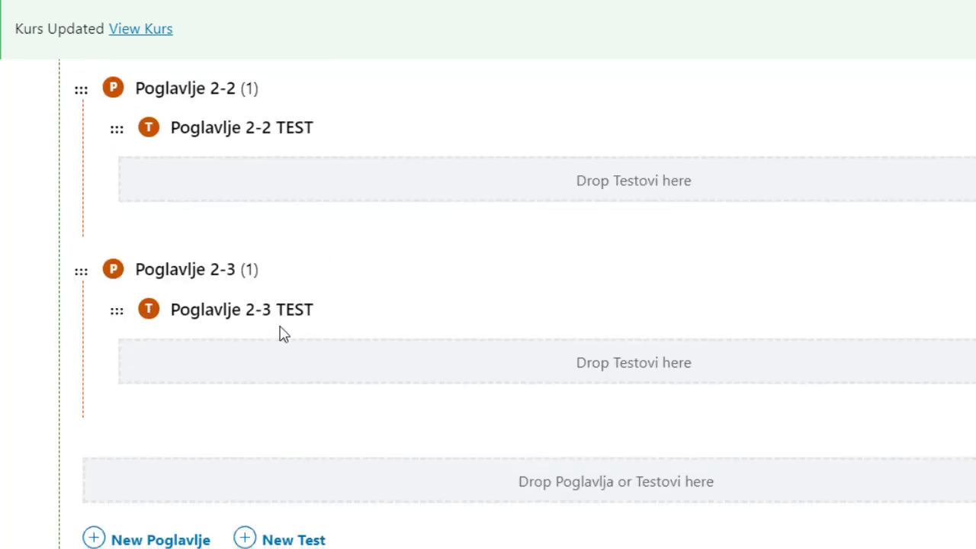
scroll(279, 333, "down", 4)
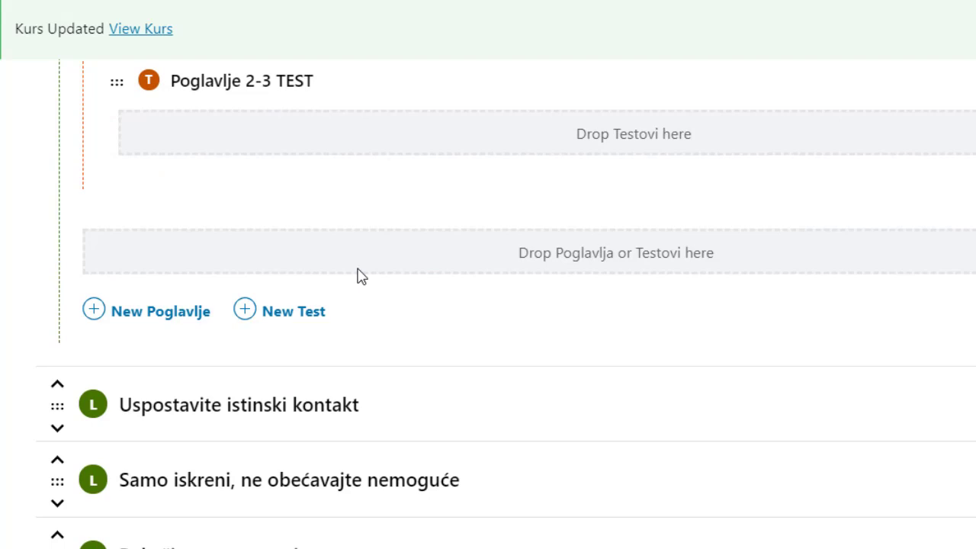
Review the remaining lessons and the Final Testovi section, and collapse the lesson "Budite prijatni i pozitivni"
scroll(351, 276, "down", 2)
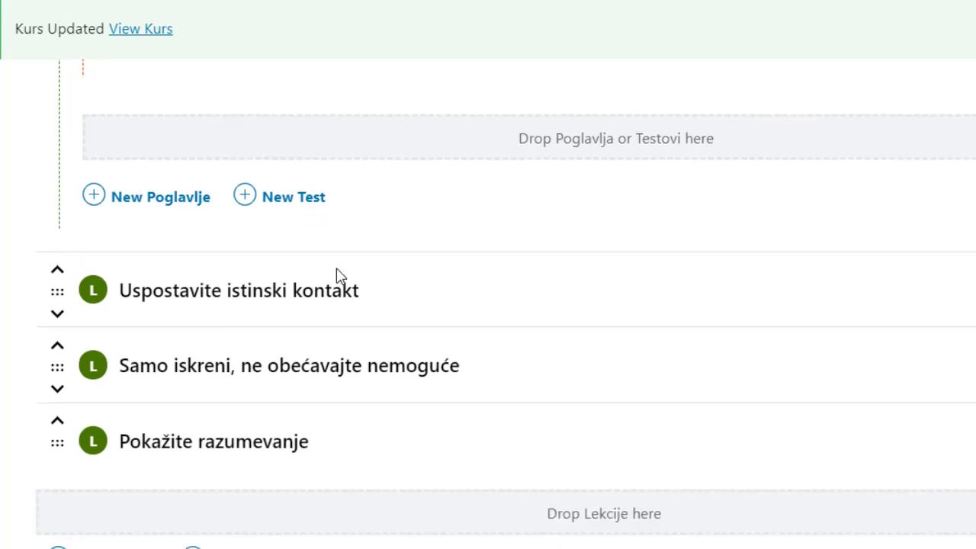
scroll(425, 298, "down", 4)
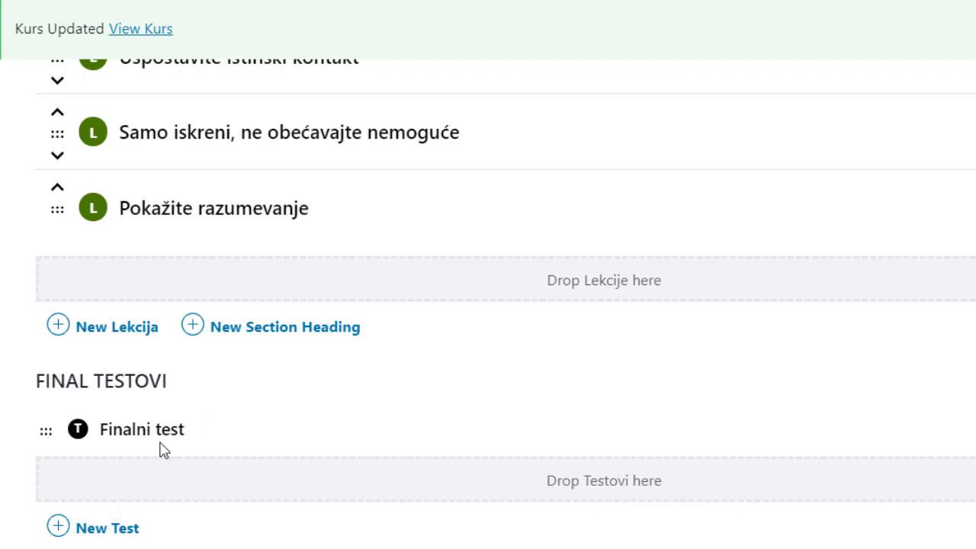
scroll(649, 453, "up", 5)
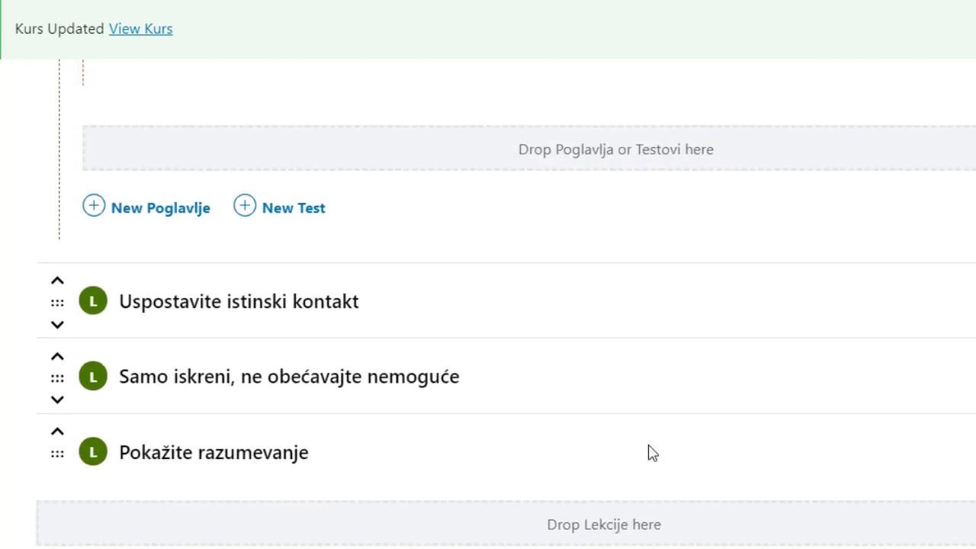
scroll(650, 453, "up", 7)
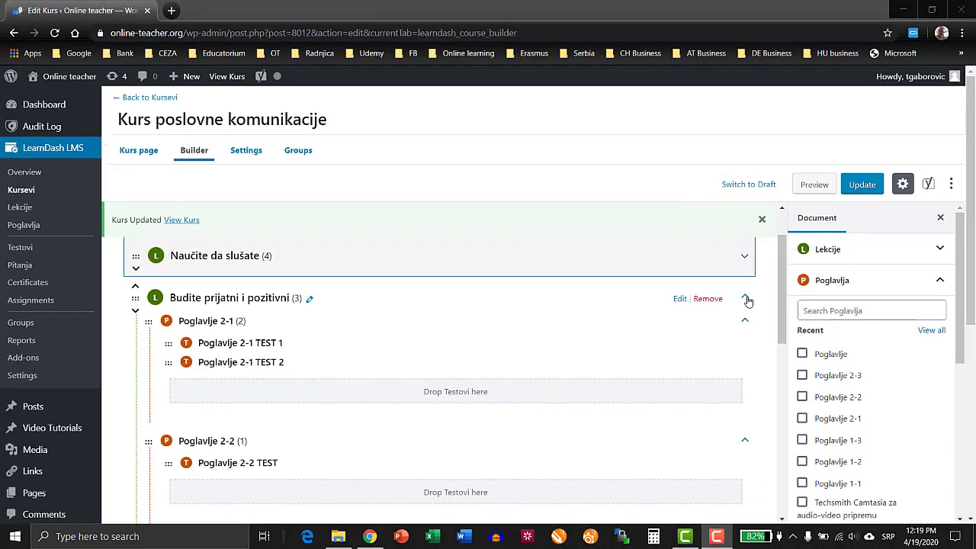
left_click(746, 299)
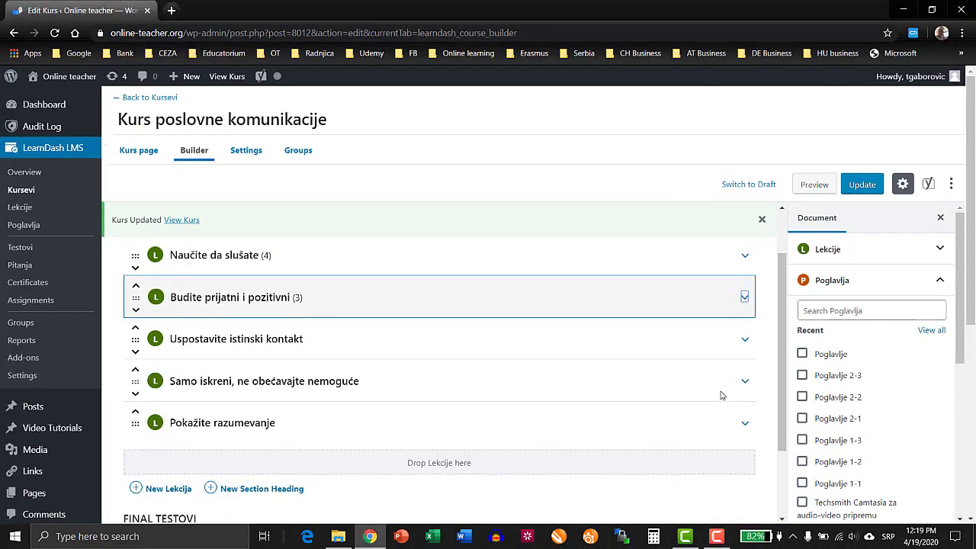
scroll(708, 415, "down", 2)
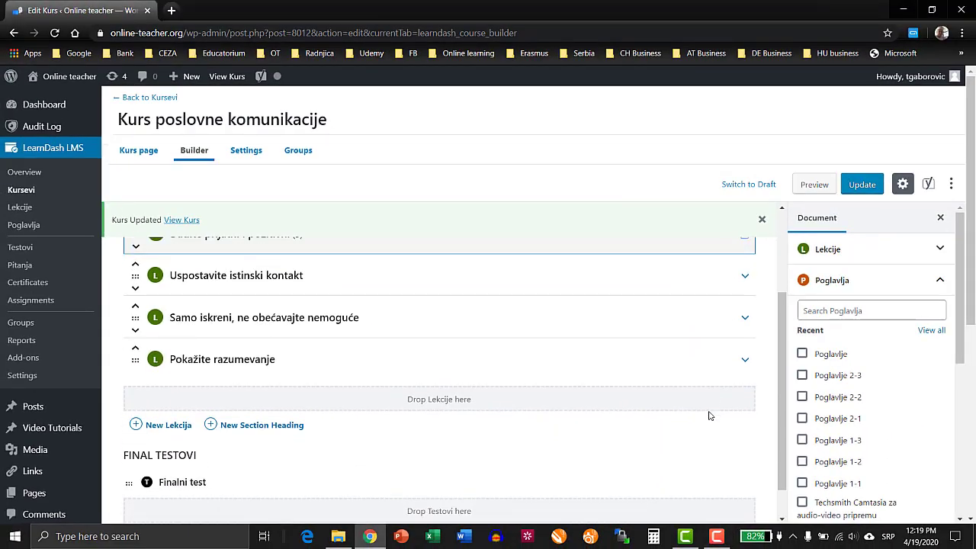
scroll(709, 416, "up", 2)
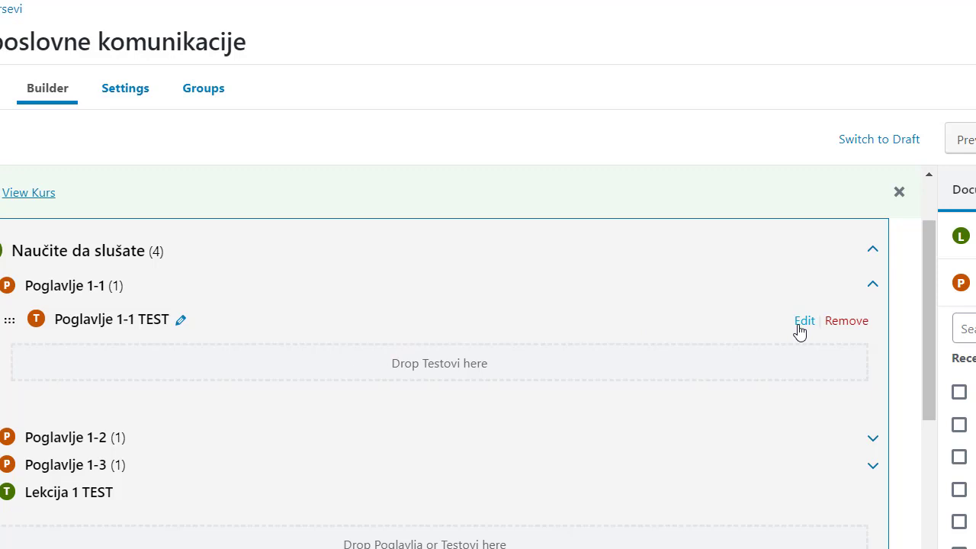
Open "Poglavlje 1-1 TEST" from the lesson "Naučite da slušate" for editing in a new browser tab
right_click(799, 330)
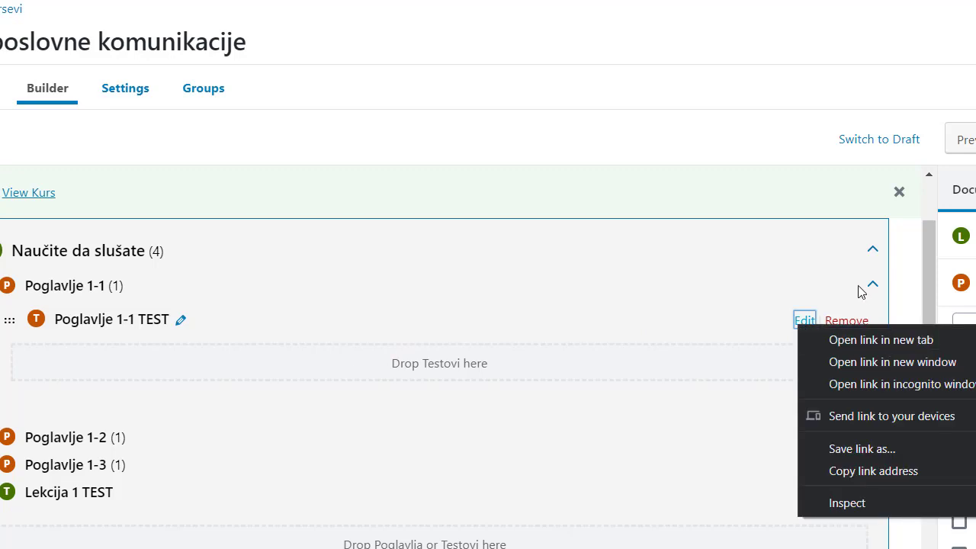
left_click(901, 267)
left_click(263, 13)
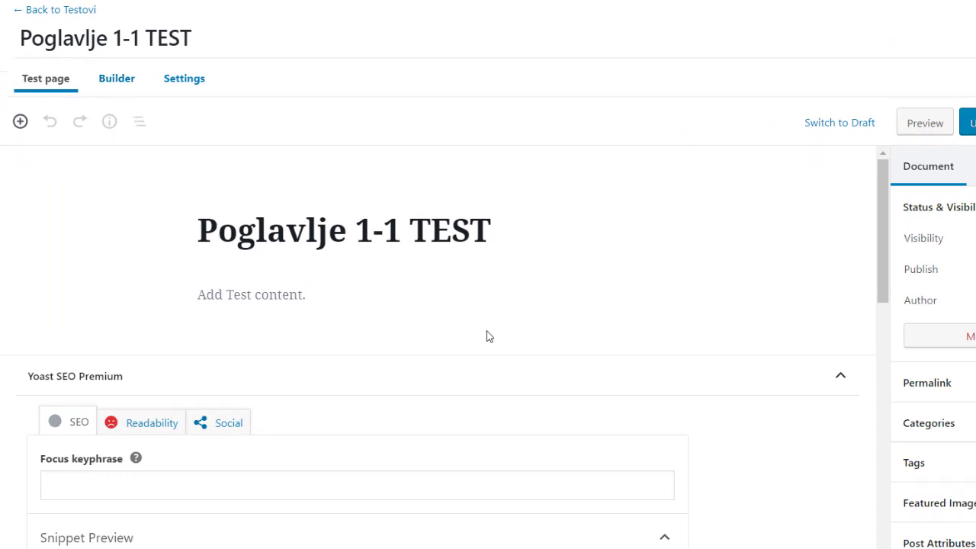
Add a separator and a paragraph reading "Izaberite tačan odgovor." to the content of the test page
mouse_move(314, 299)
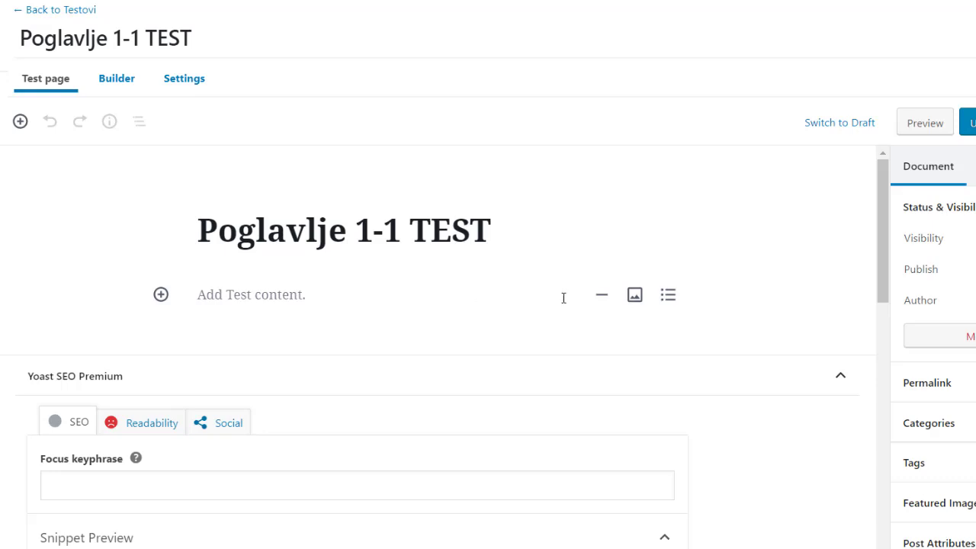
left_click(601, 298)
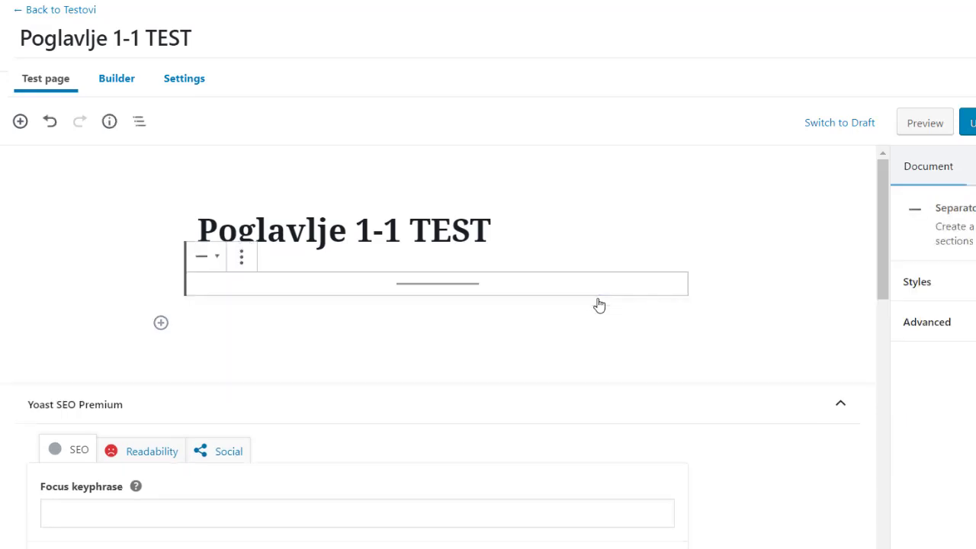
left_click(163, 325)
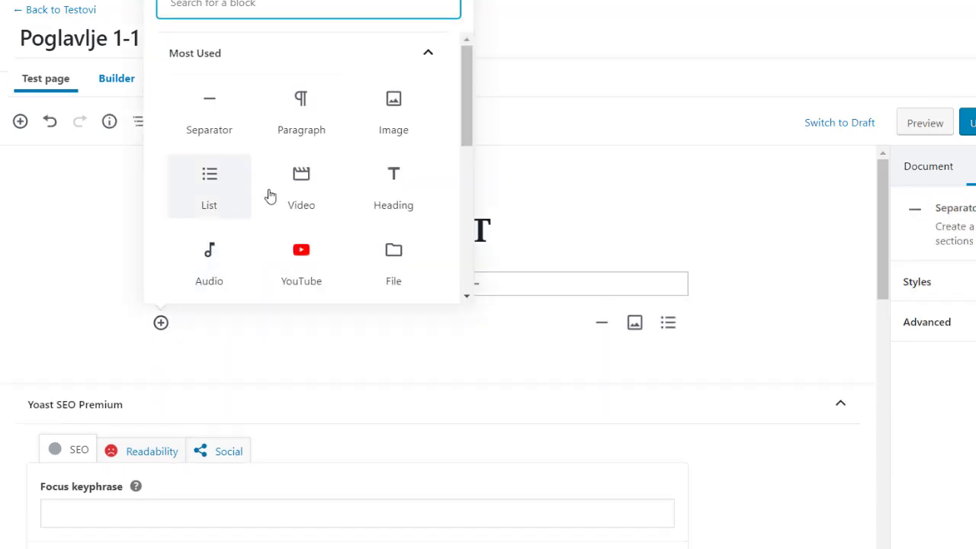
left_click(300, 131)
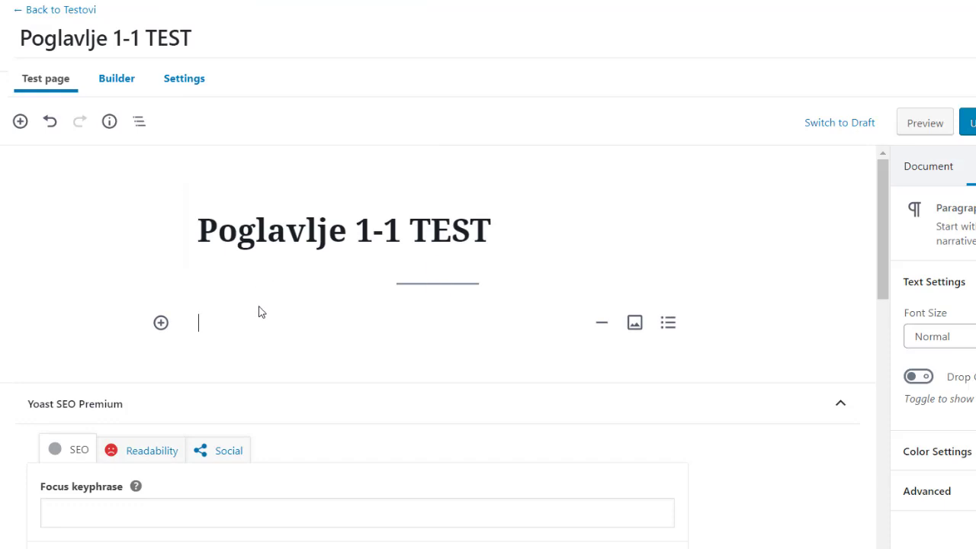
type("I")
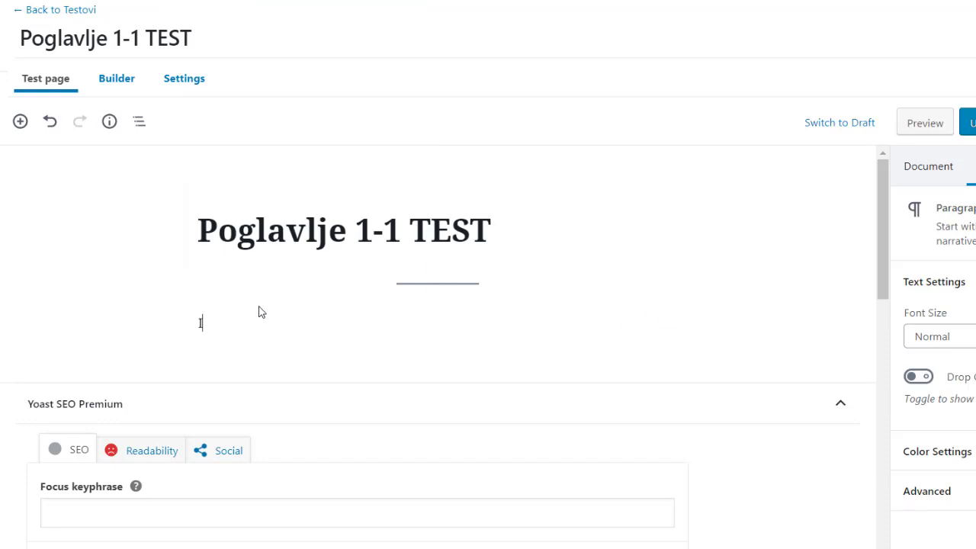
type("zaberite tačan odgovor.")
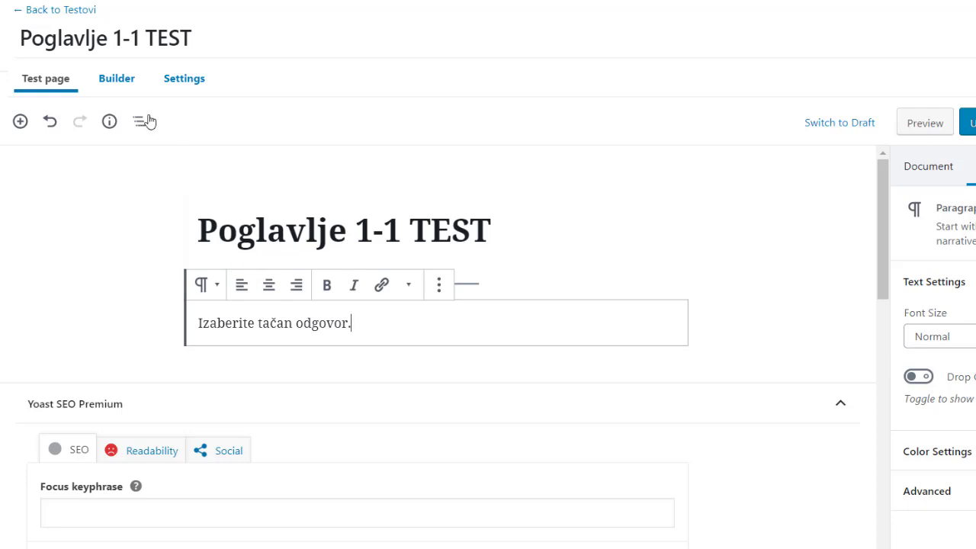
Add a new question titled "Lekcija 1 - Poglavlje 1-1 - Pitanje 1" to the test in its builder
left_click(119, 86)
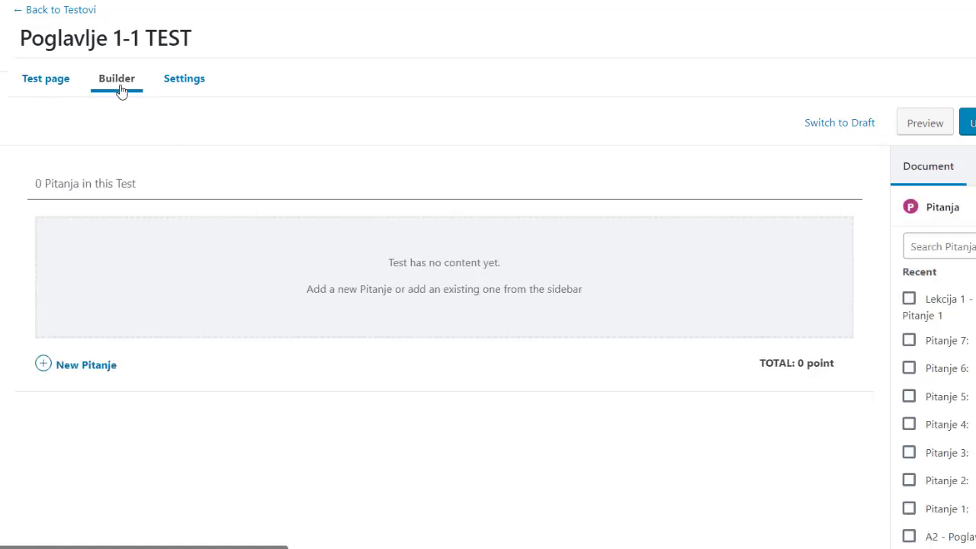
left_click(90, 367)
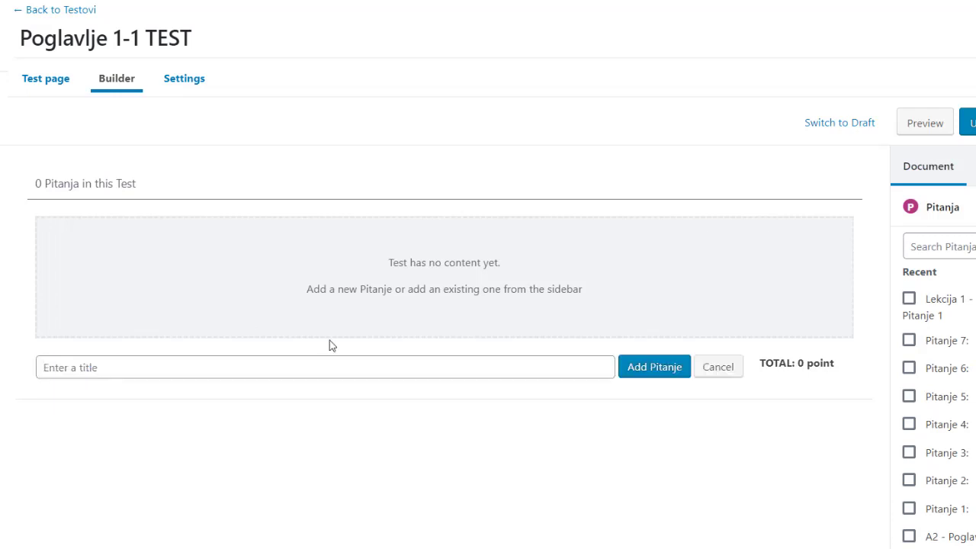
type("Lekcija 1 - Poglavlj")
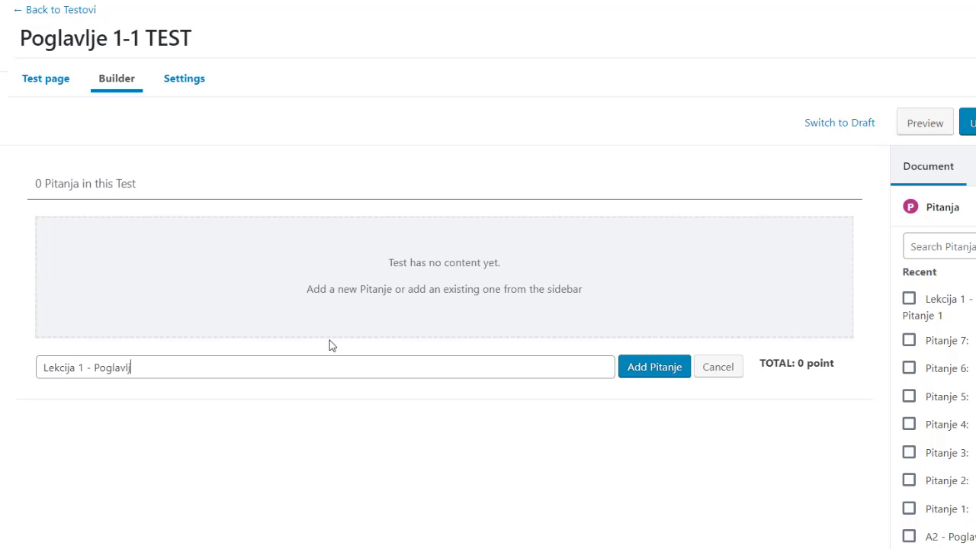
type("e 1-1 - Pitanje 1")
left_click(641, 368)
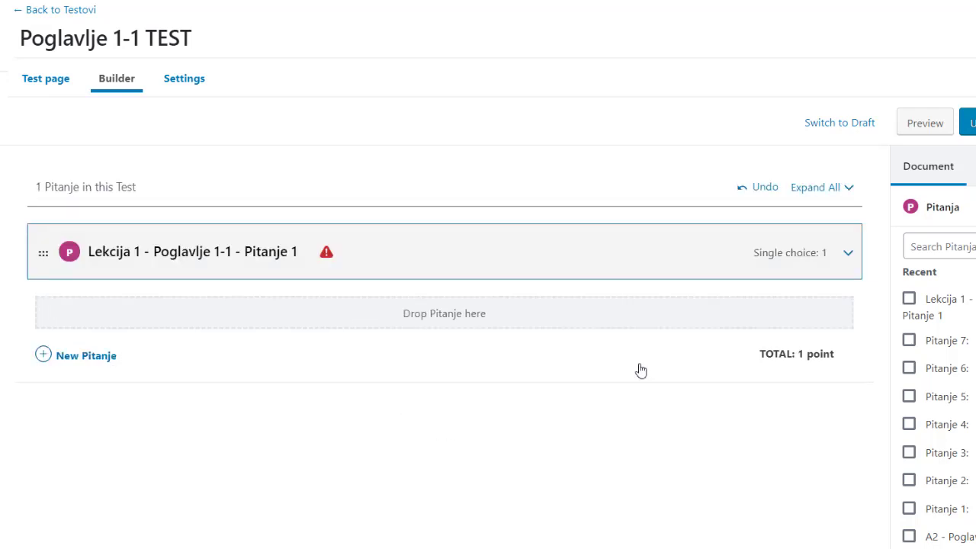
Expand the new question's details and choose Single choice as its question type
left_click(848, 255)
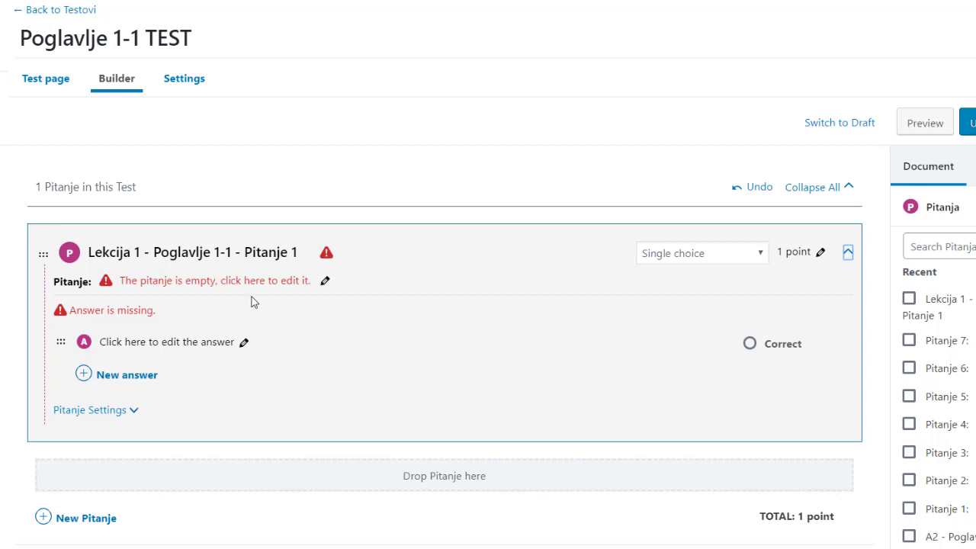
left_click(760, 257)
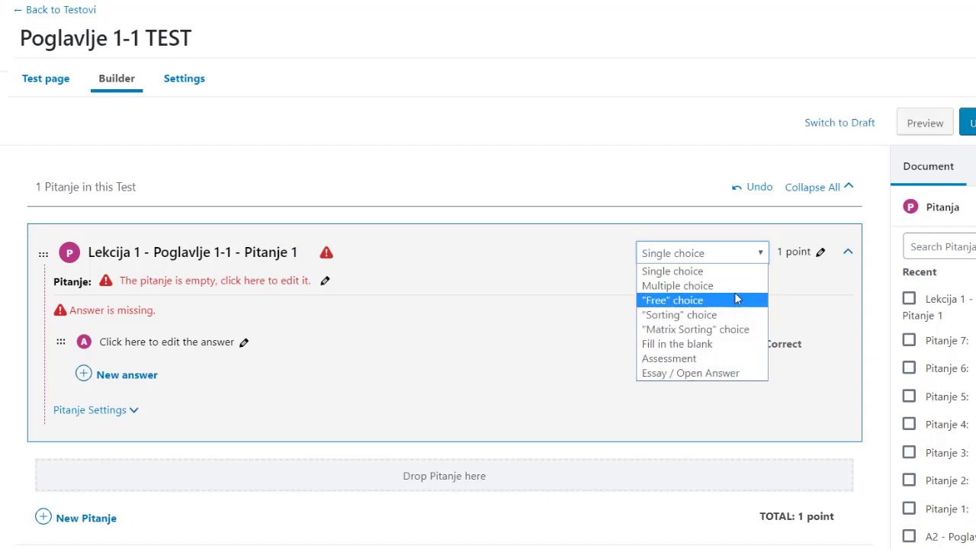
left_click(722, 273)
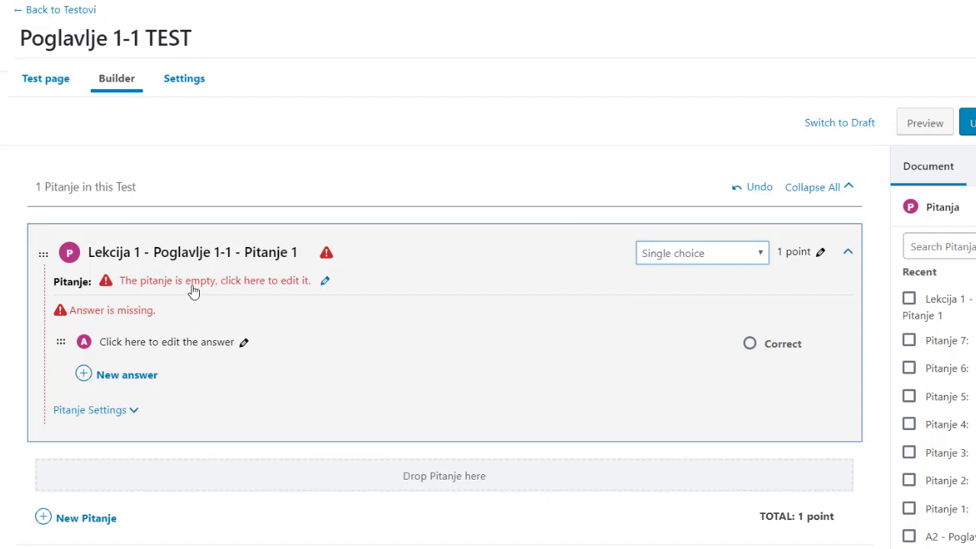
Enter "Šta podrazumeva dobra poslovna komunikacija?" as the question text and save it
left_click(325, 284)
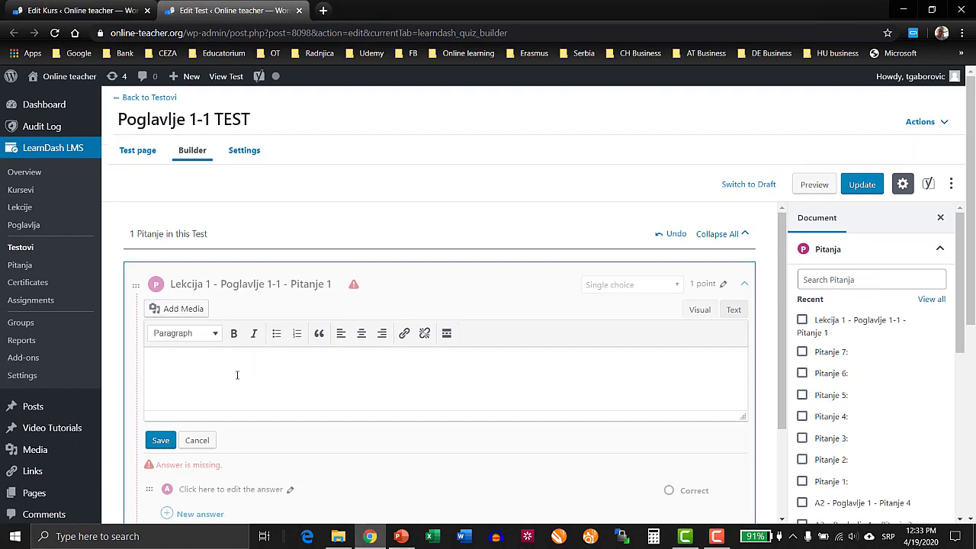
type("Šta podrazumeva dobra poslovn")
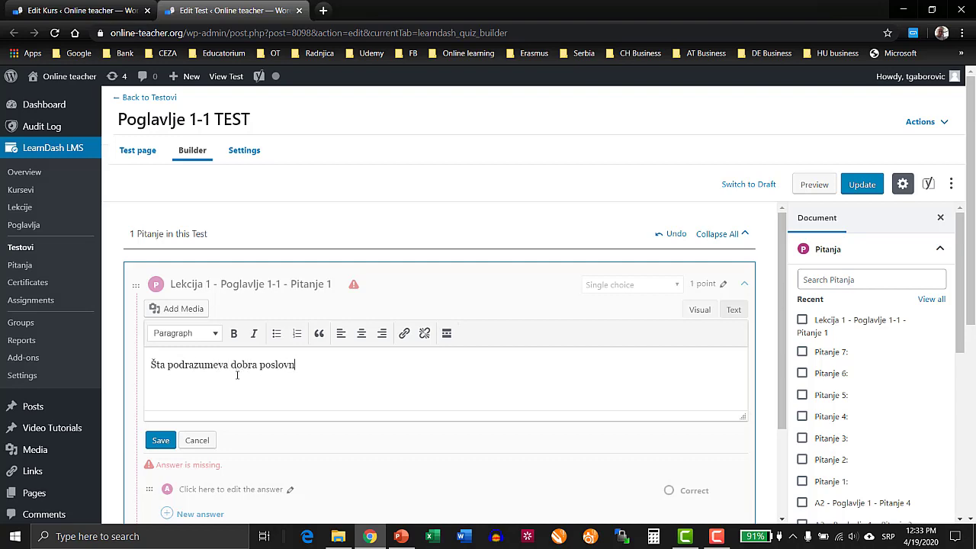
type("a komunikacija?")
scroll(225, 397, "down", 2)
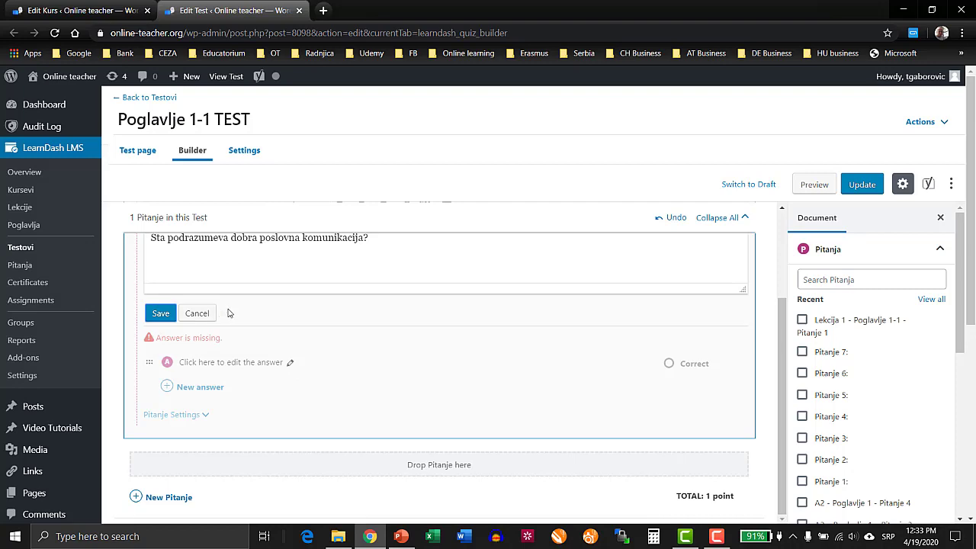
scroll(374, 279, "up", 1)
left_click(160, 377)
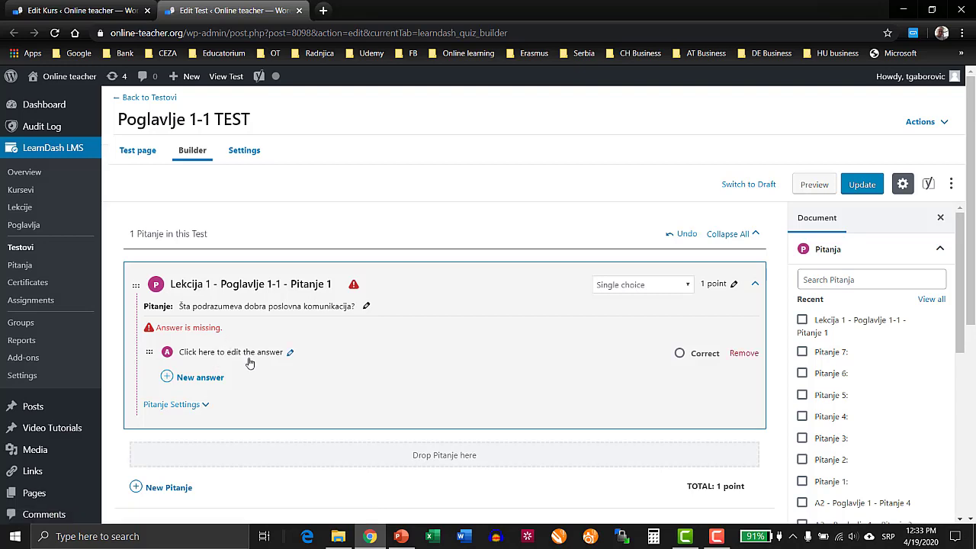
Fill in the question's first answer as "Dobar izgled" and save the answer
left_click(290, 355)
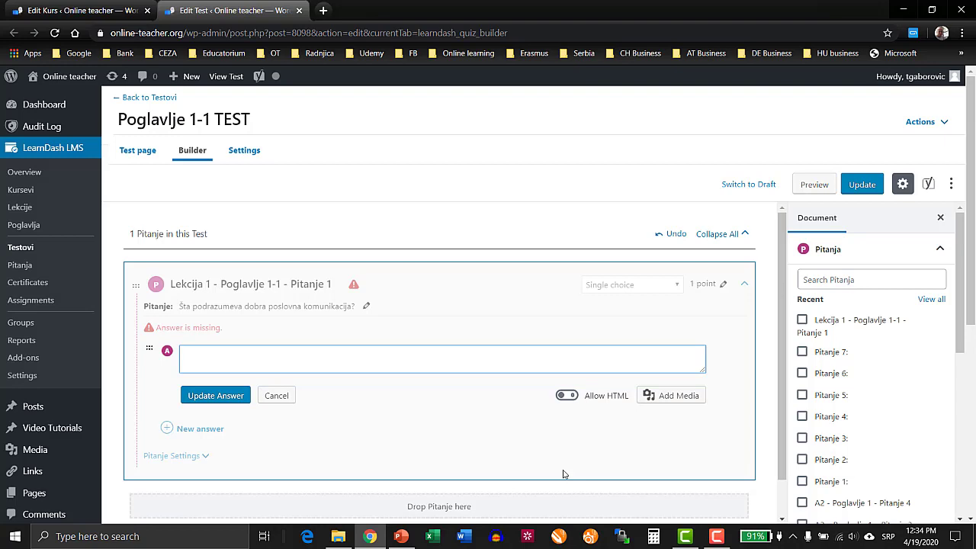
type("Dobar izgled")
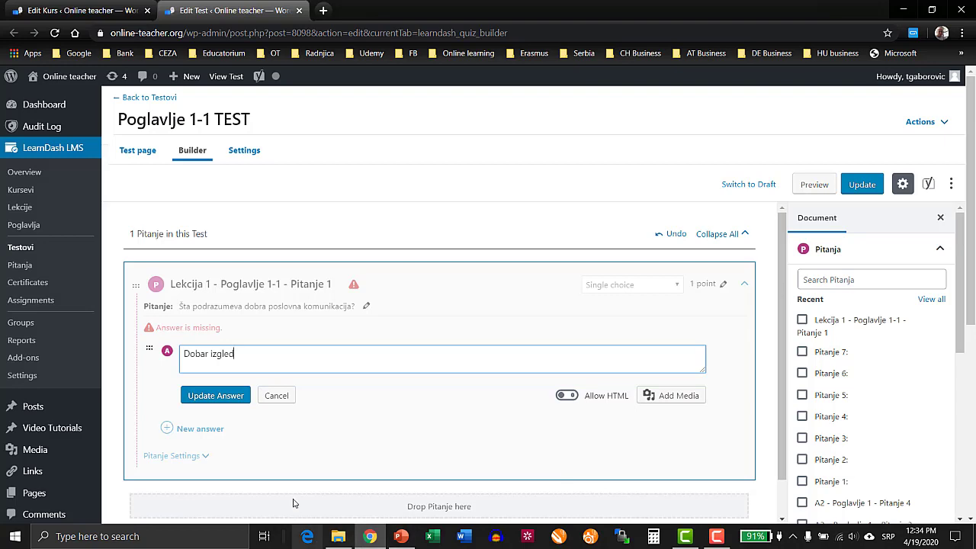
left_click(234, 401)
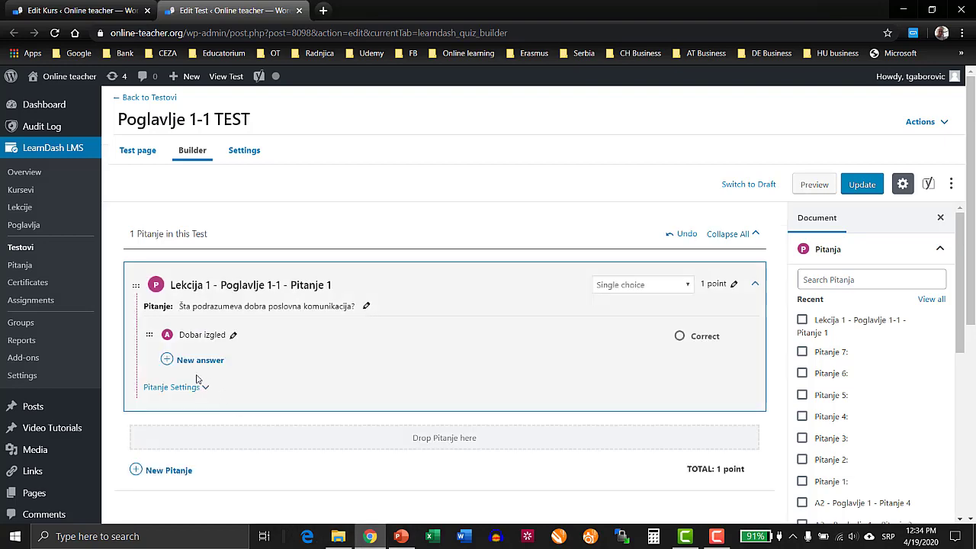
Add "Veštine" and "Pripremljen tekst" as the second and third answers of the single-choice question
left_click(192, 361)
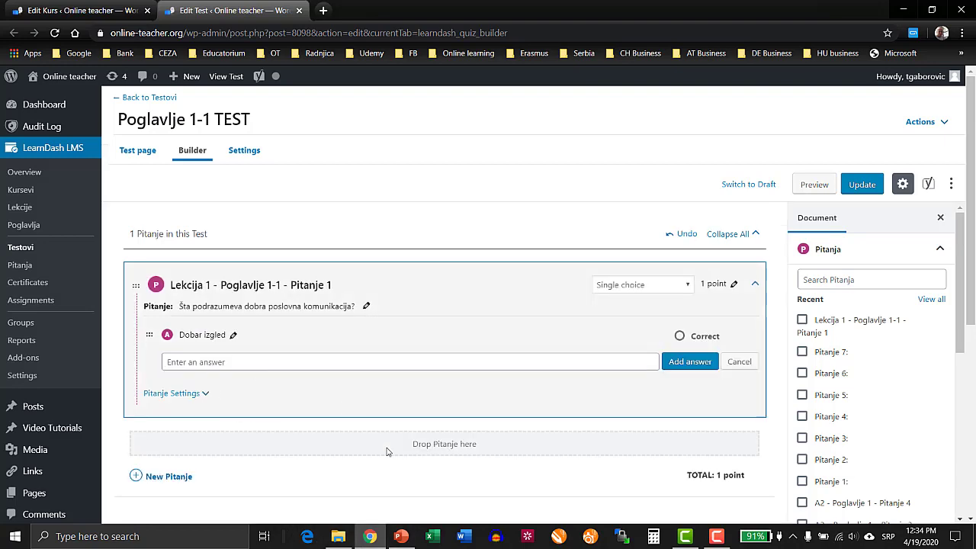
type("Veštine")
left_click(690, 362)
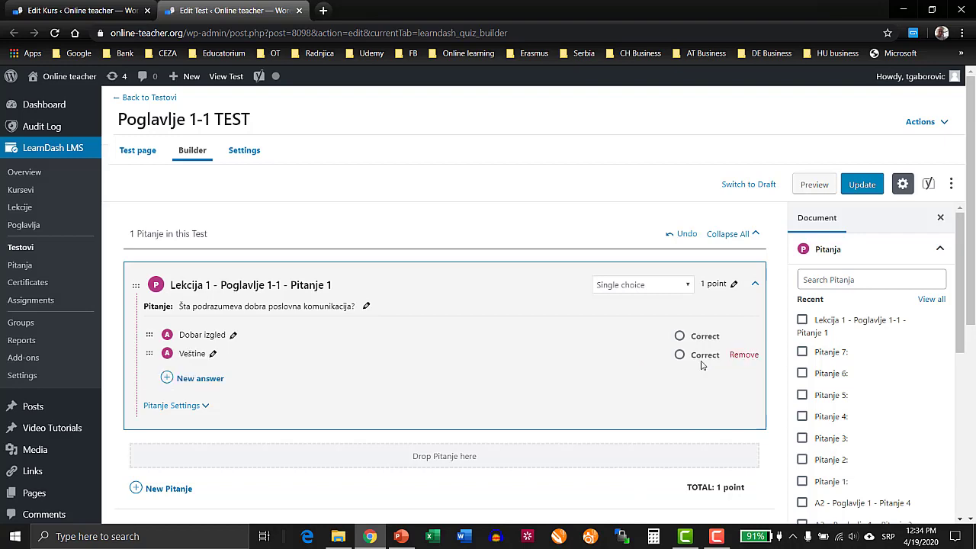
left_click(200, 380)
type("P")
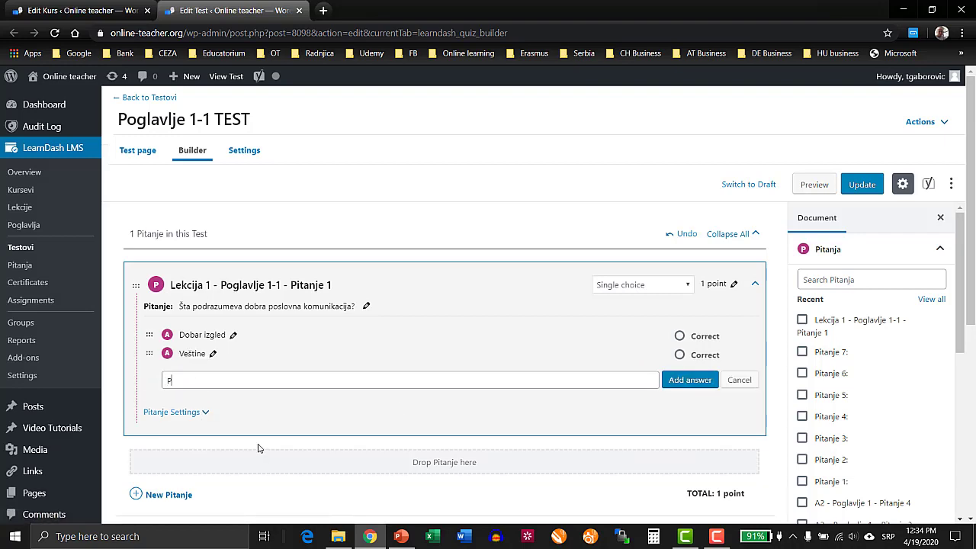
type("ripremljen tekst")
left_click(674, 389)
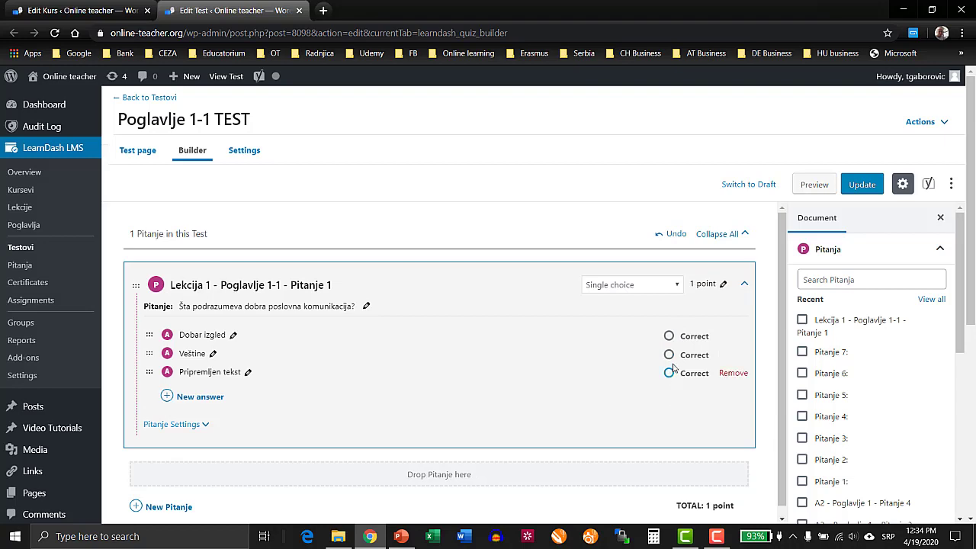
Mark "Veštine" as the correct answer, worth 1 point, and update the test
left_click(670, 356)
left_click(723, 284)
left_click(618, 284)
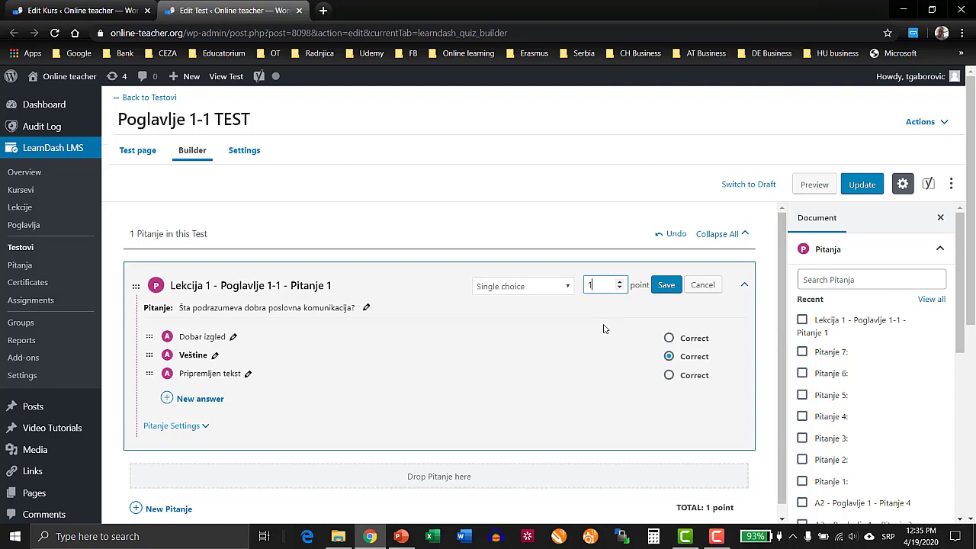
left_click(665, 285)
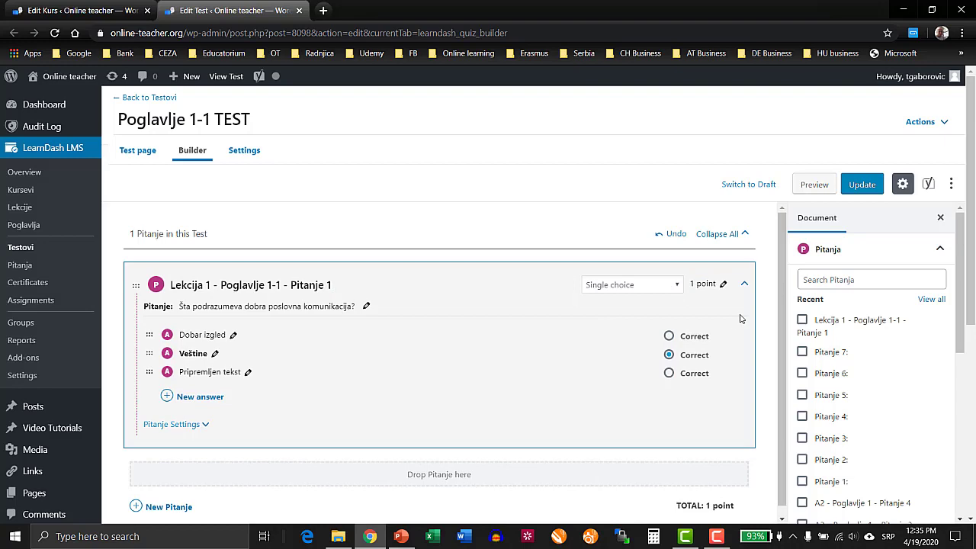
left_click(863, 185)
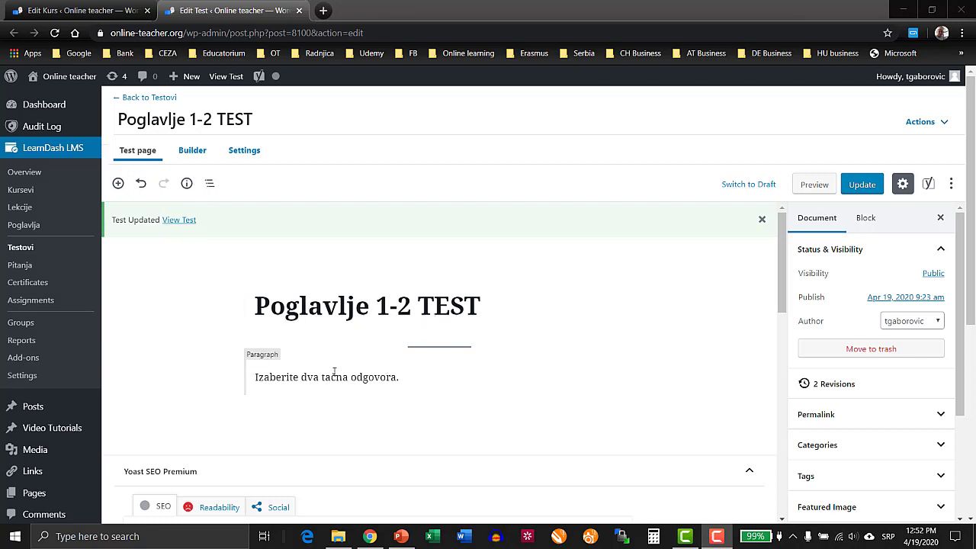
Open the builder of "Poglavlje 1-2 TEST" and examine its multiple-choice question and the answers marked correct
left_click(193, 152)
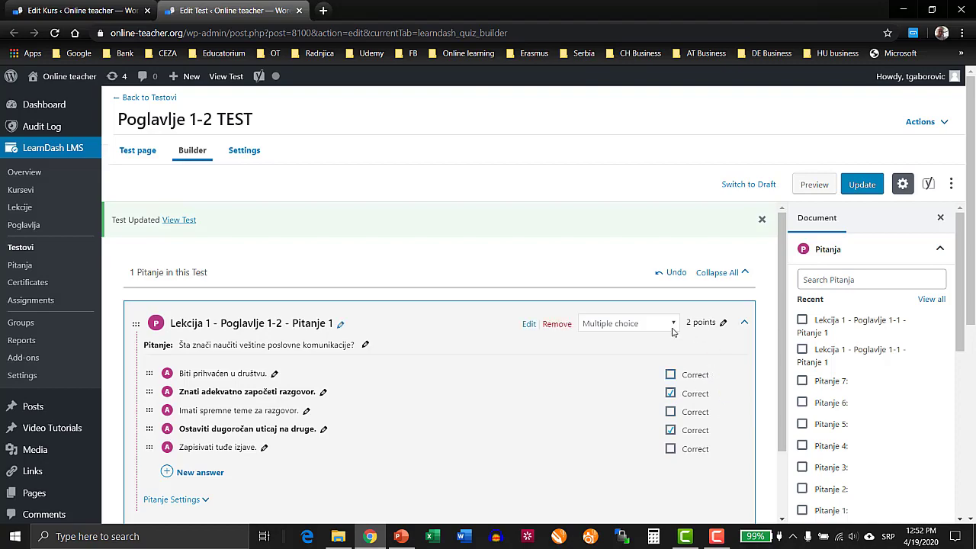
scroll(741, 447, "down", 1)
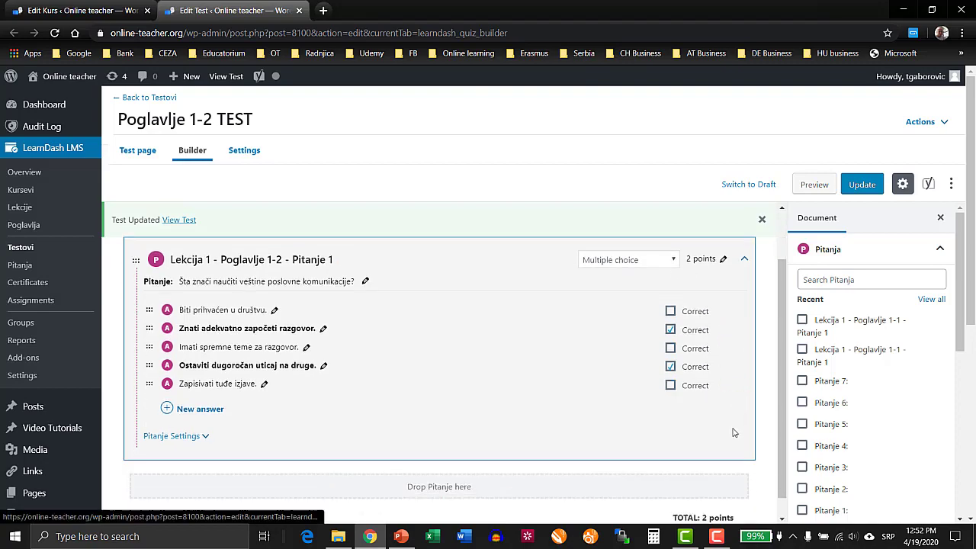
scroll(733, 432, "up", 1)
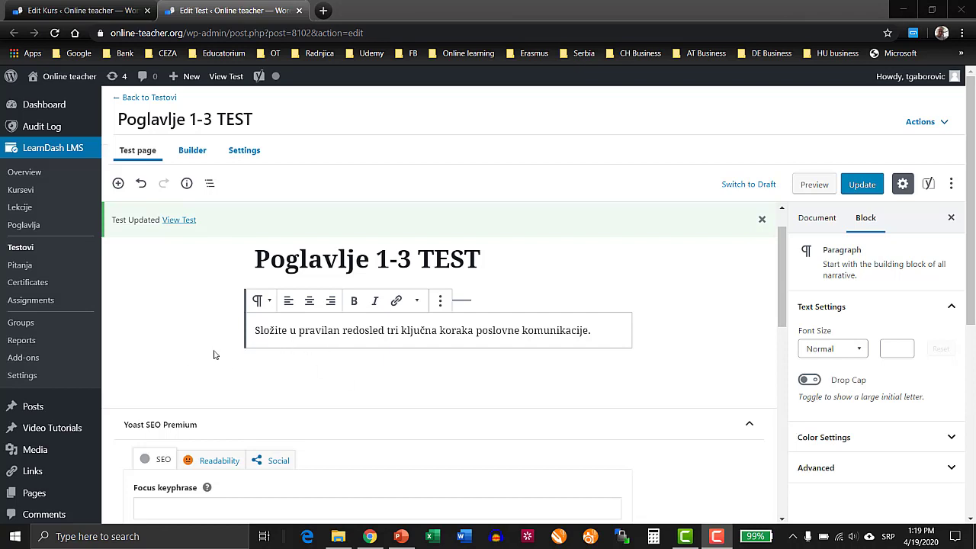
Open the builder of "Poglavlje 1-3 TEST" and examine its sorting question and the note about the display order of answers
left_click(190, 156)
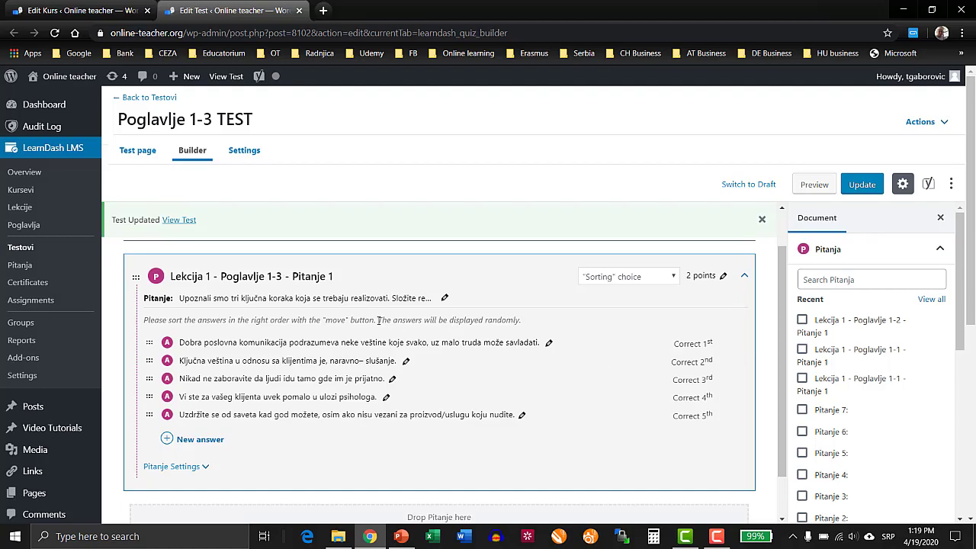
left_click_drag(379, 321, 522, 321)
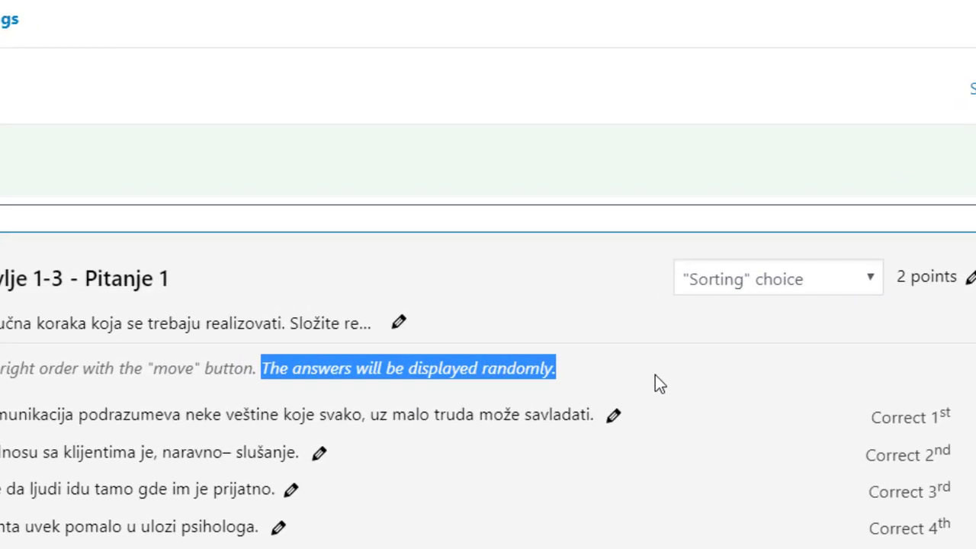
left_click(655, 375)
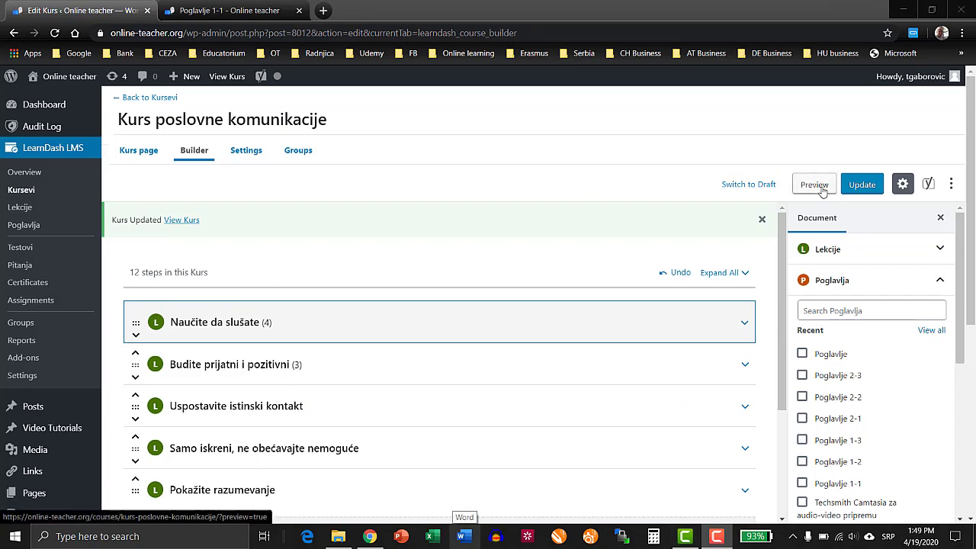
Switch to the learner view of "Poglavlje 1-1", open "Poglavlje 1-1 TEST" and start it
left_click(192, 12)
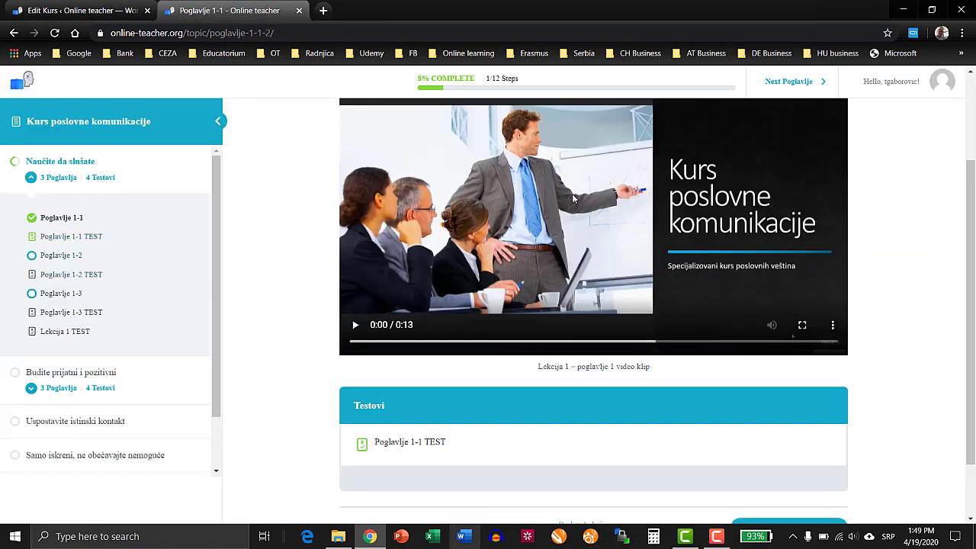
left_click(403, 450)
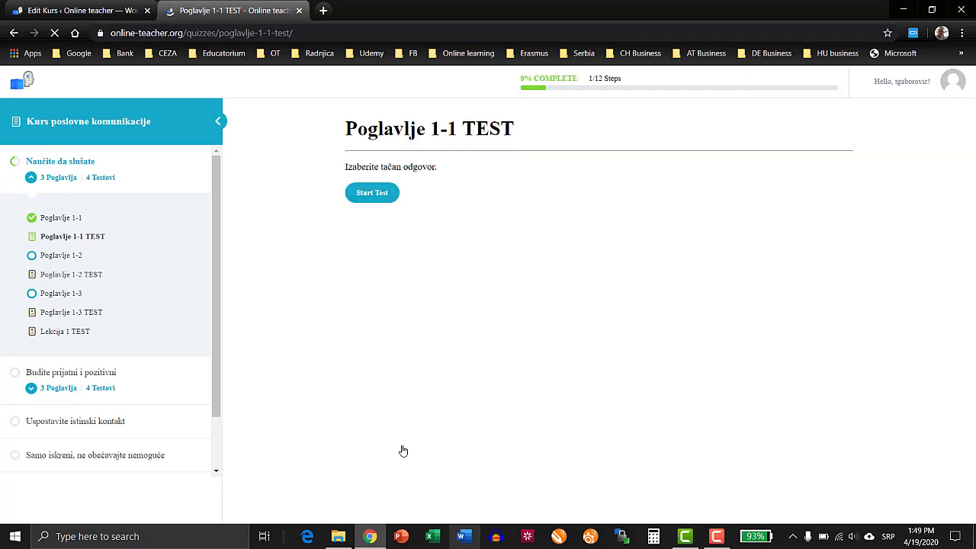
left_click(373, 193)
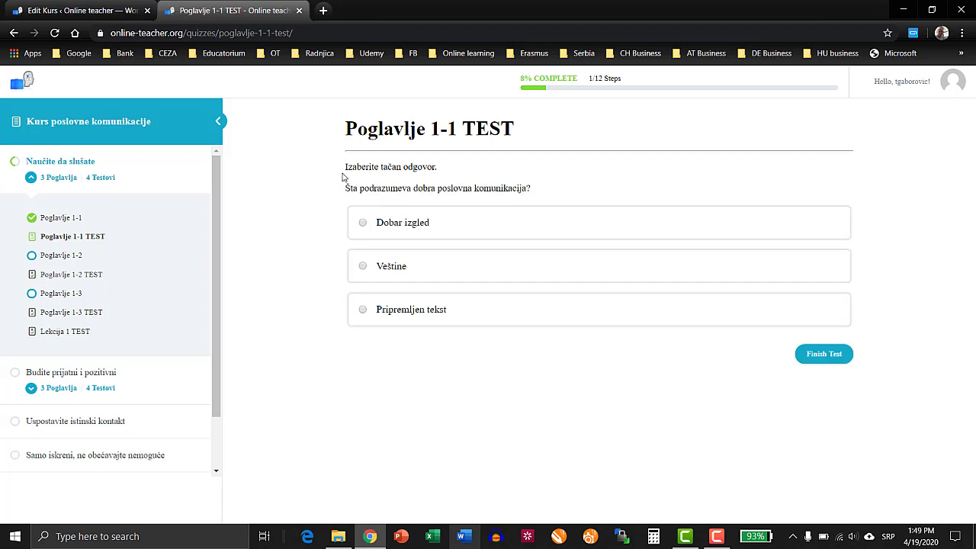
Finish the test with the answer "Pripremljen tekst" and review how the submitted question is marked
left_click(363, 311)
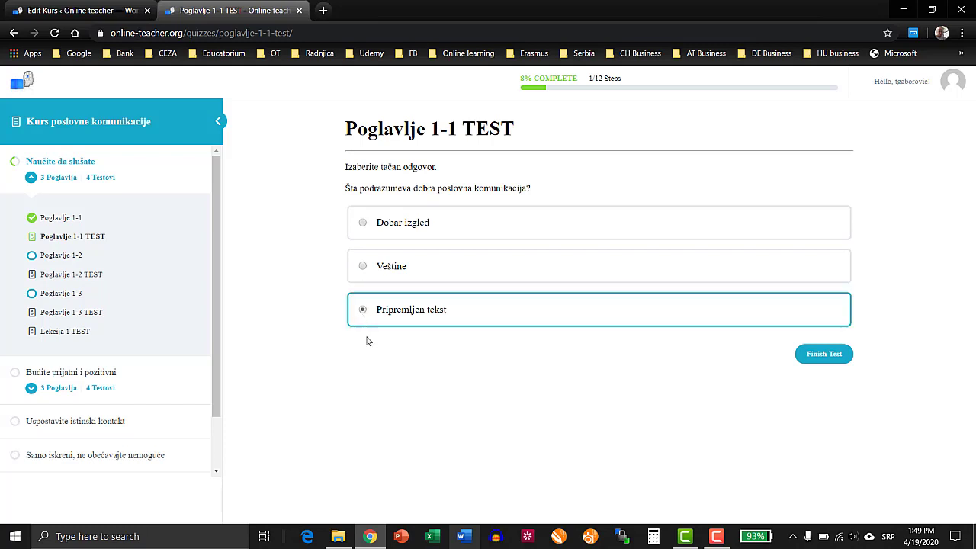
left_click(823, 355)
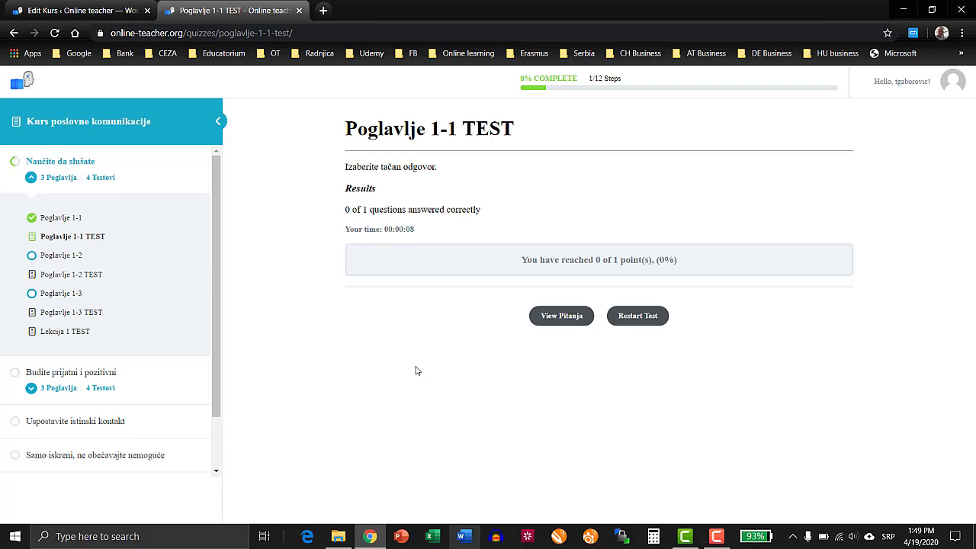
left_click(572, 328)
scroll(260, 448, "down", 1)
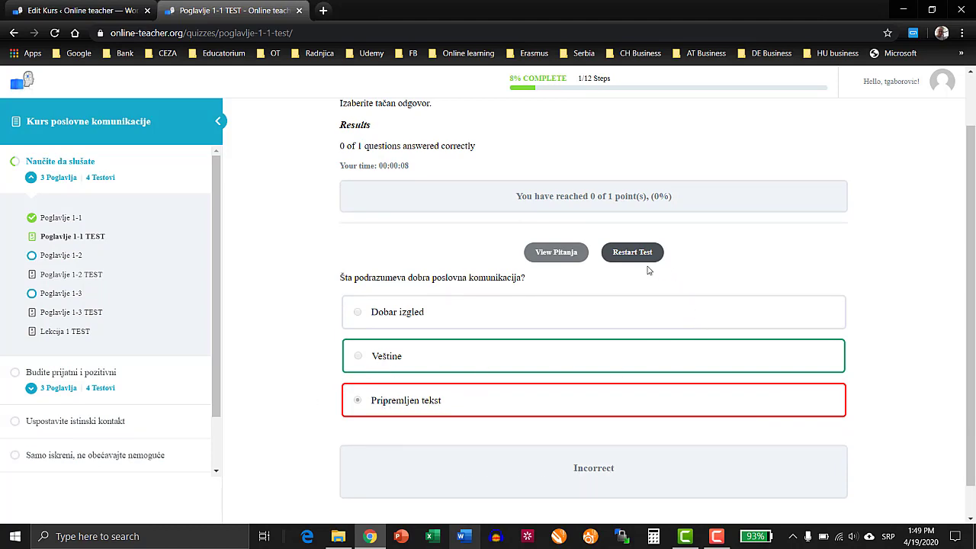
Restart "Poglavlje 1-1 TEST" and finish it with the answer "Veštine"
left_click(624, 259)
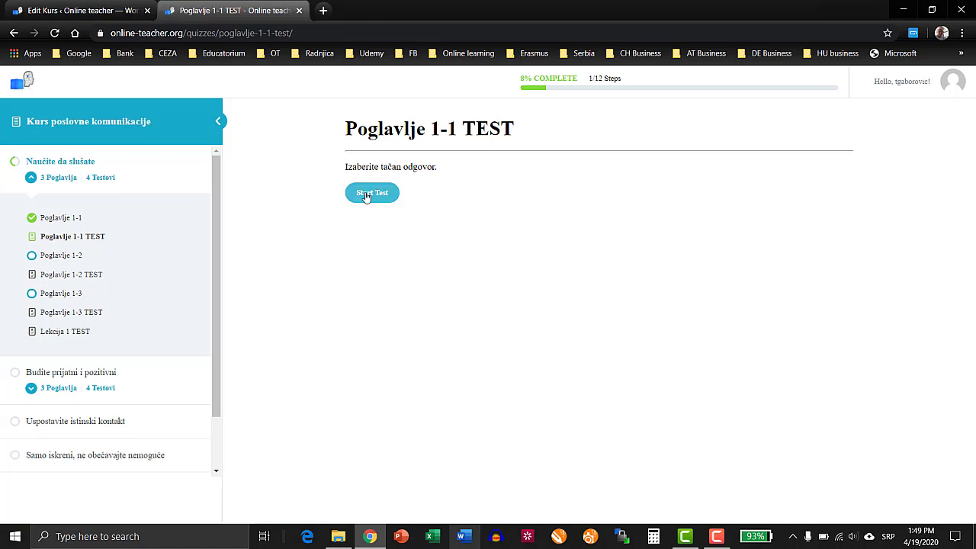
left_click(367, 195)
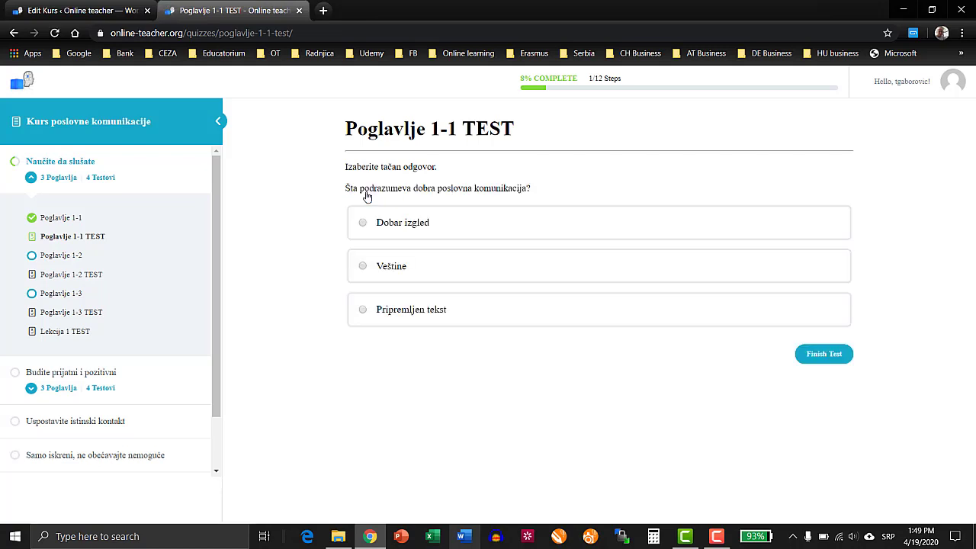
left_click(364, 268)
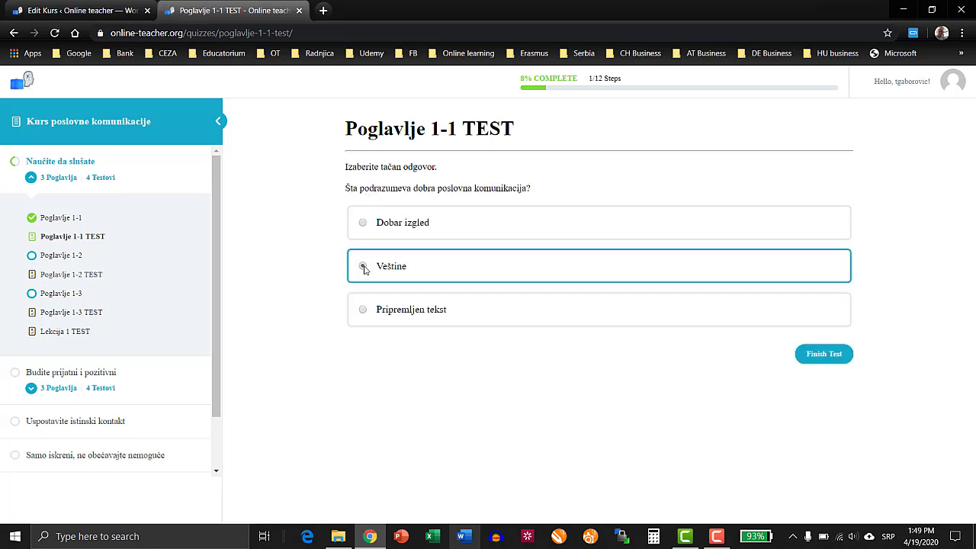
left_click(822, 361)
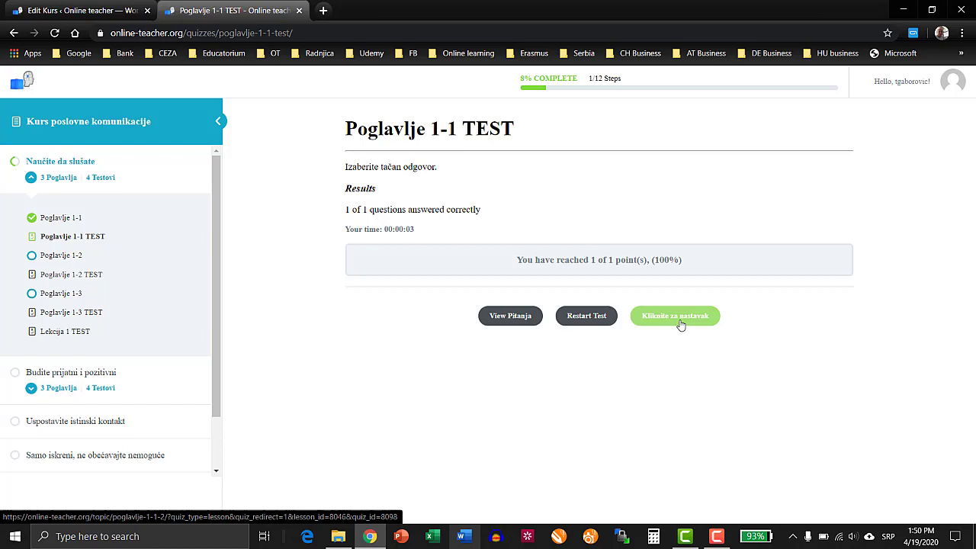
Continue to "Poglavlje 1-2" and start its test, "Poglavlje 1-2 TEST"
left_click(681, 325)
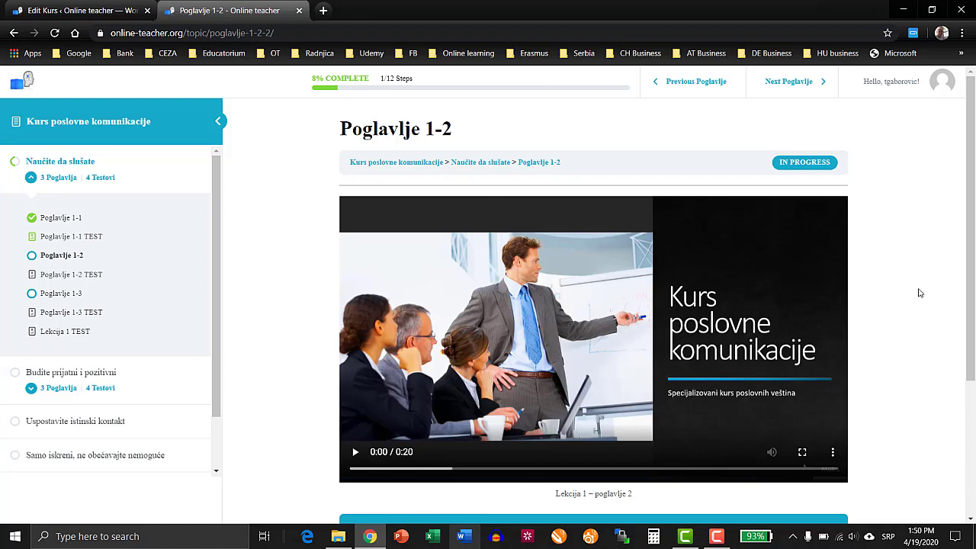
scroll(917, 289, "down", 2)
scroll(918, 289, "down", 1)
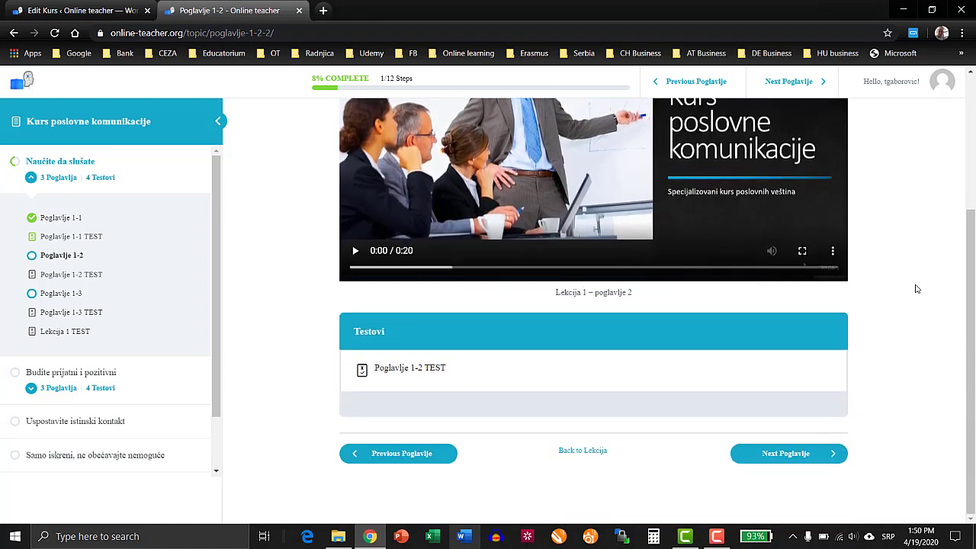
left_click(395, 374)
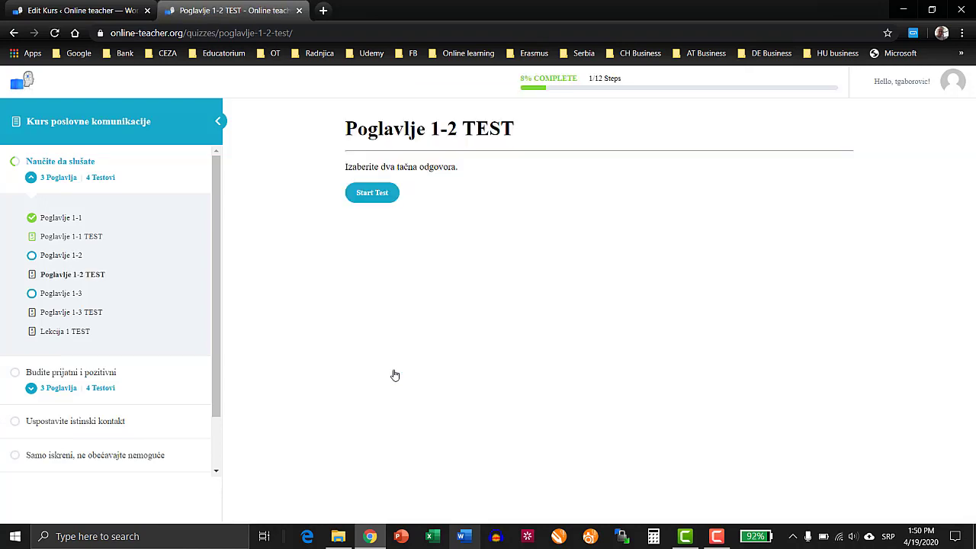
left_click(389, 199)
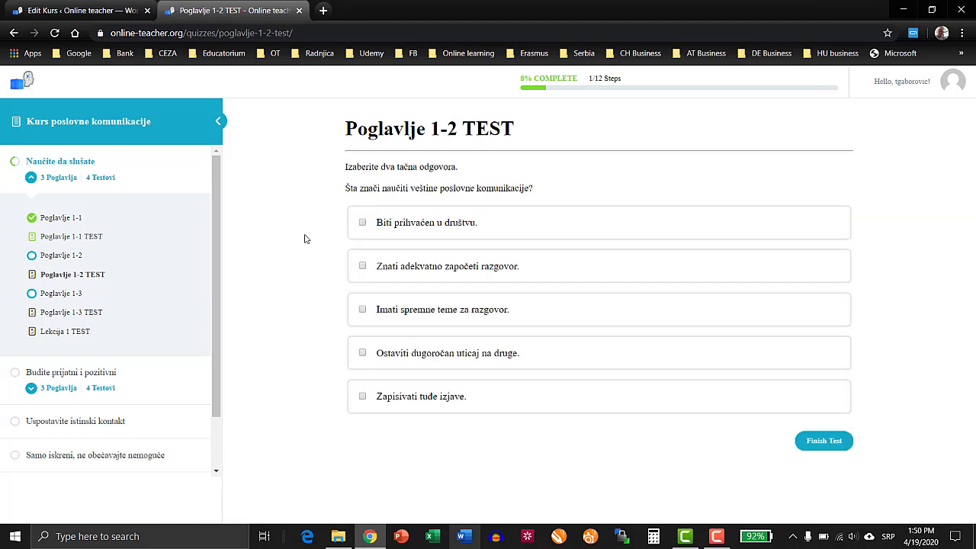
Finish the test with "Biti prihvaćen u društvu." and "Ostaviti dugoročan uticaj na druge." selected, and review the marked answers
left_click(366, 227)
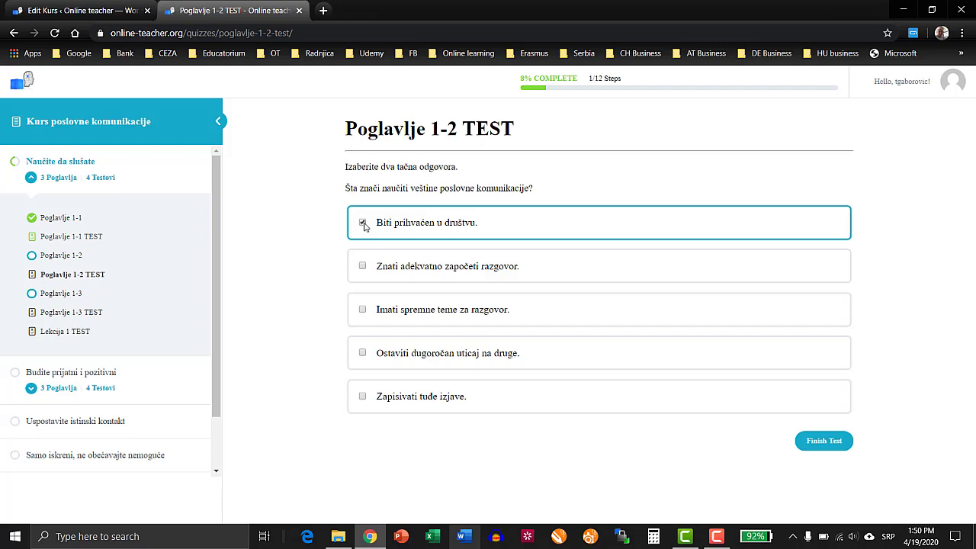
left_click(364, 355)
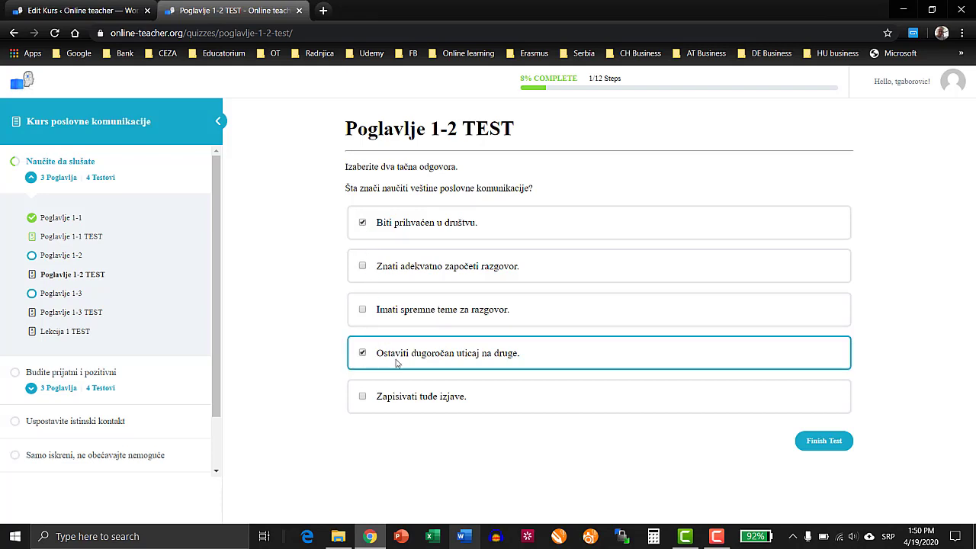
left_click(822, 447)
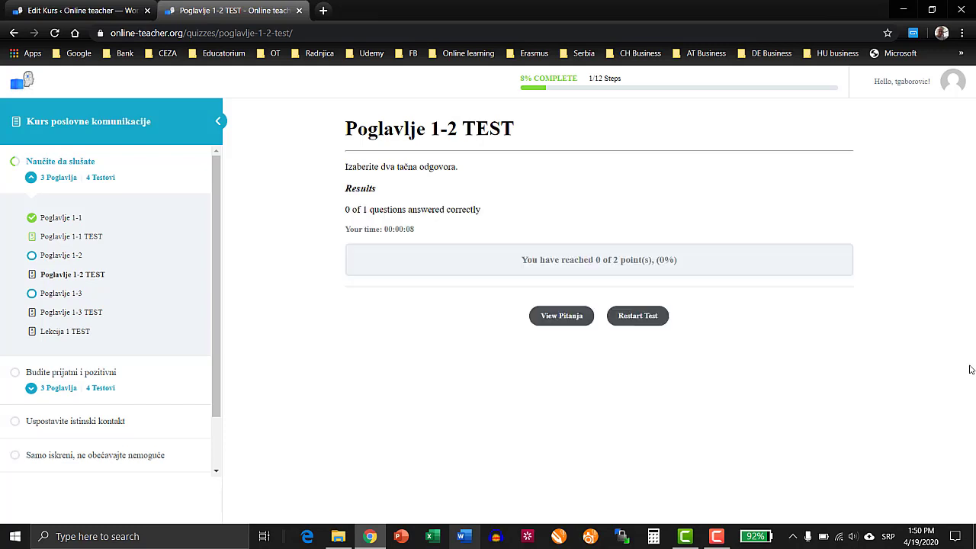
left_click(561, 320)
scroll(253, 305, "down", 3)
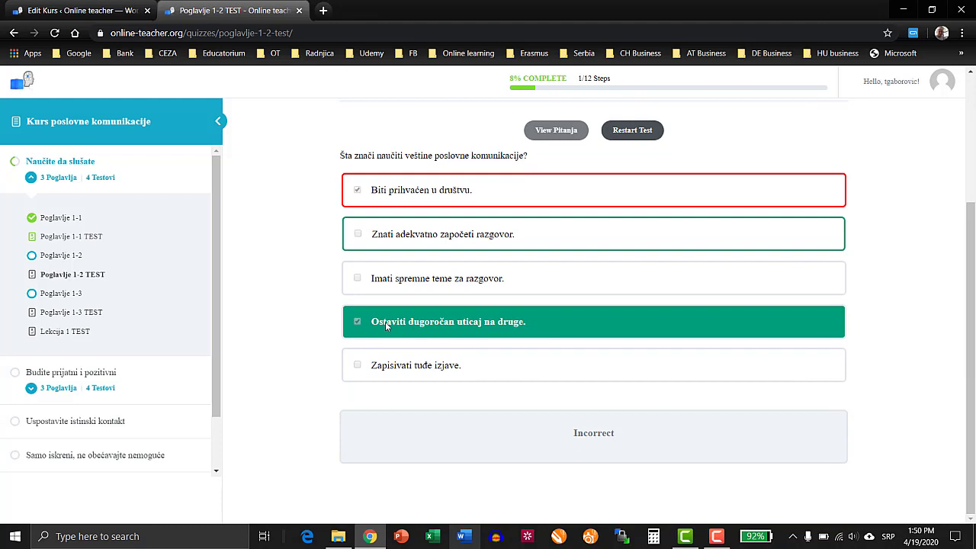
scroll(284, 275, "up", 2)
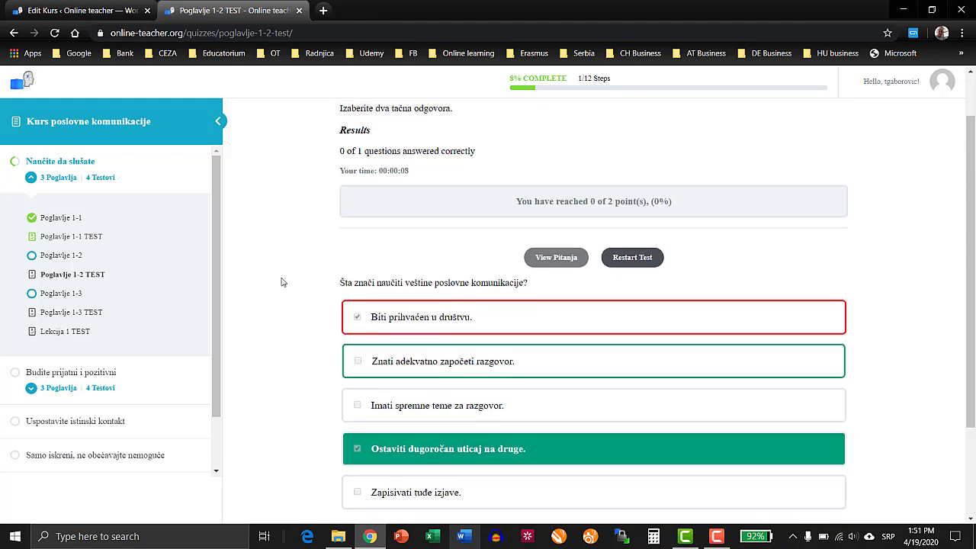
scroll(281, 282, "down", 1)
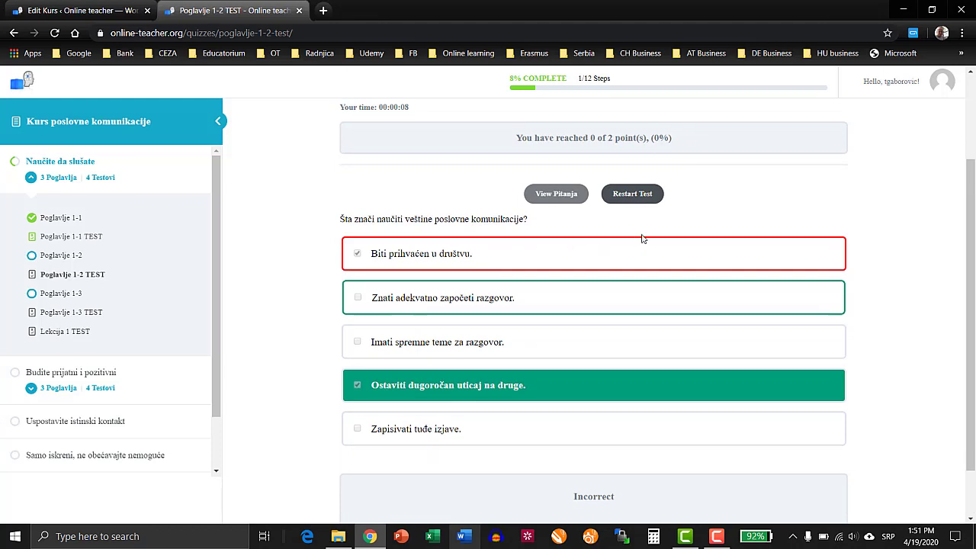
Restart "Poglavlje 1-2 TEST" and finish it with "Znati adekvatno započeti razgovor." and "Ostaviti dugoročan uticaj na druge." selected
left_click(623, 196)
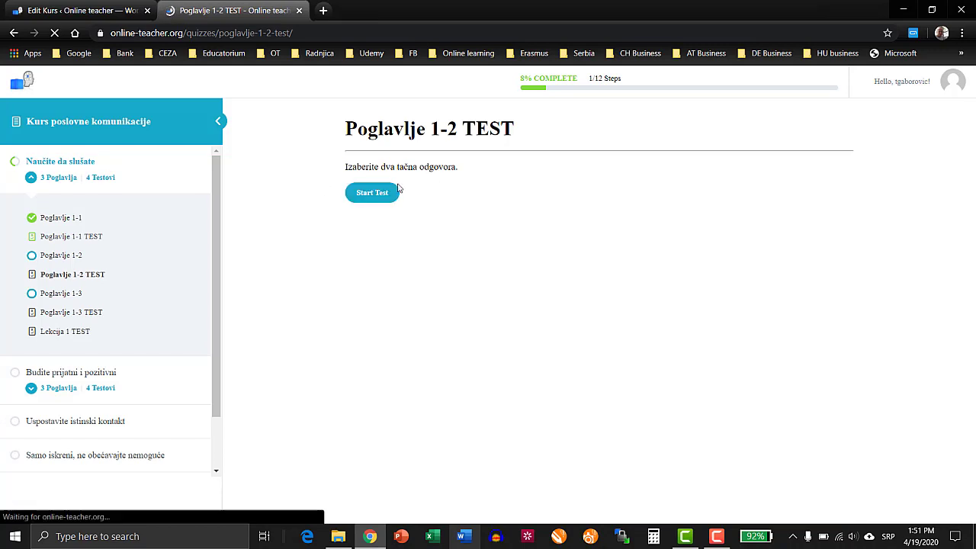
left_click(358, 194)
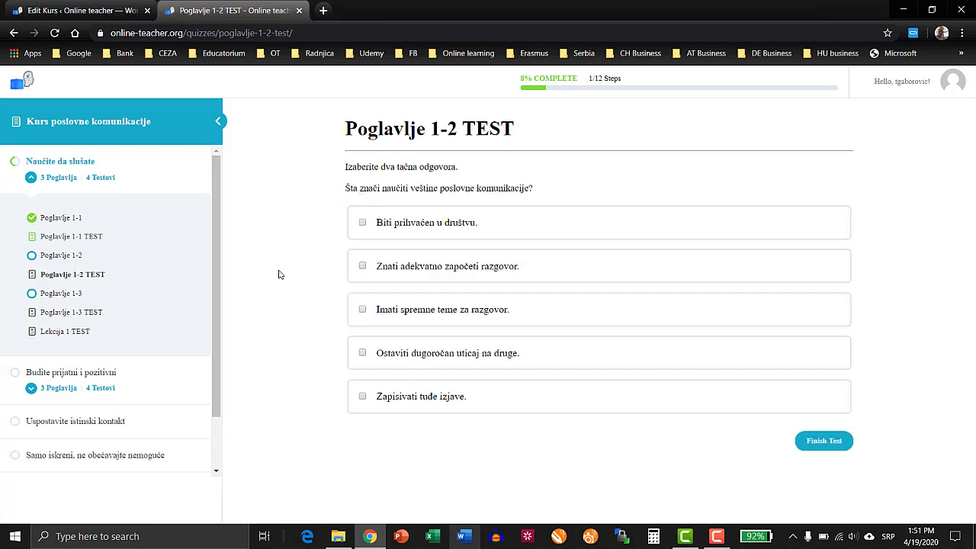
left_click(362, 268)
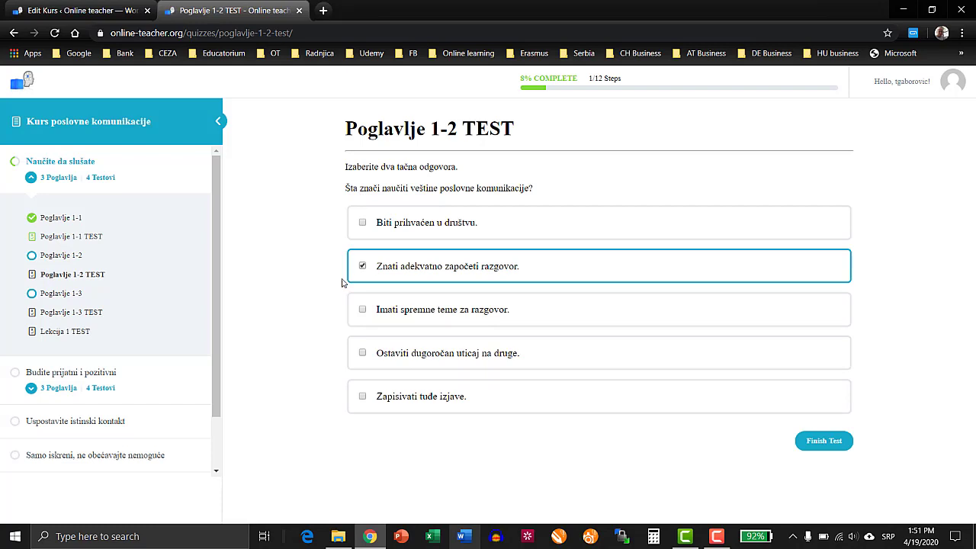
left_click(363, 353)
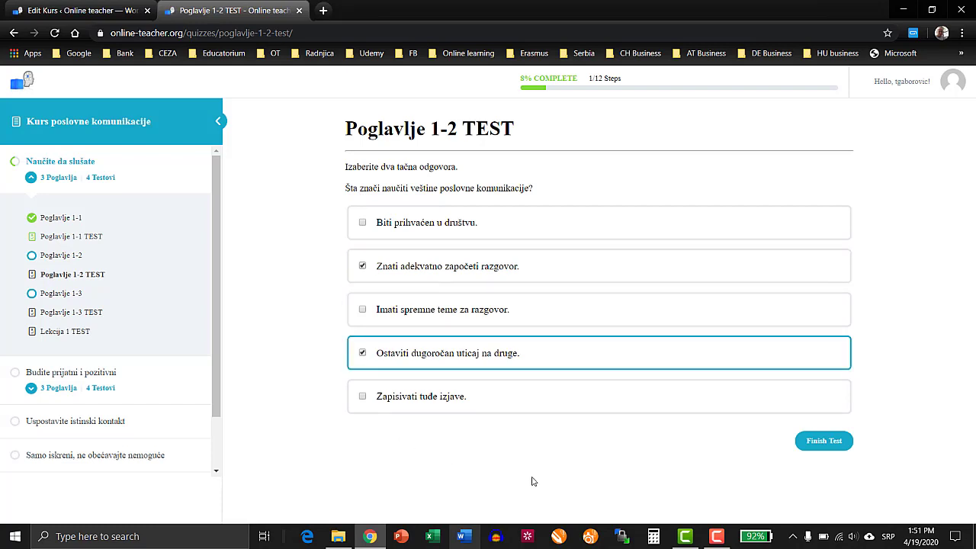
left_click(817, 443)
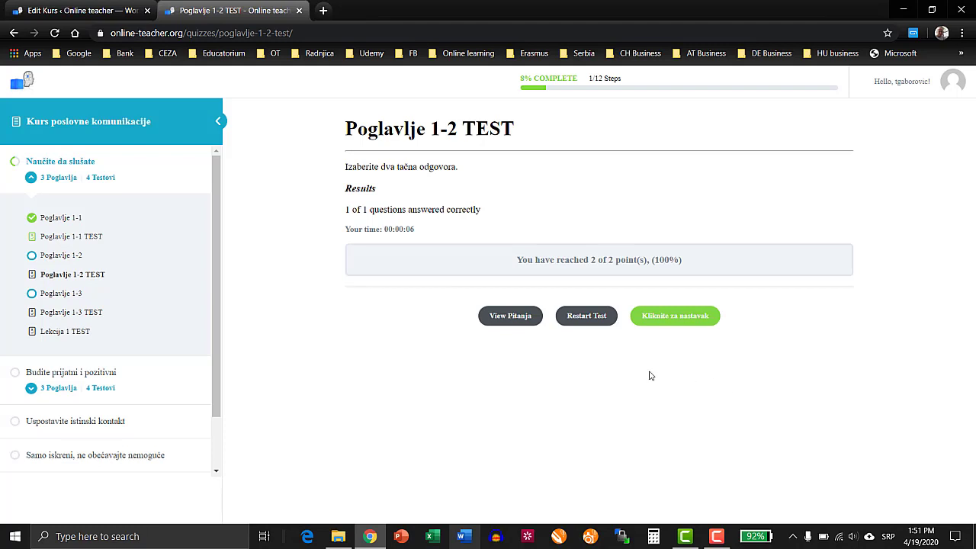
Continue to "Poglavlje 1-3" and start its test, "Poglavlje 1-3 TEST"
left_click(682, 322)
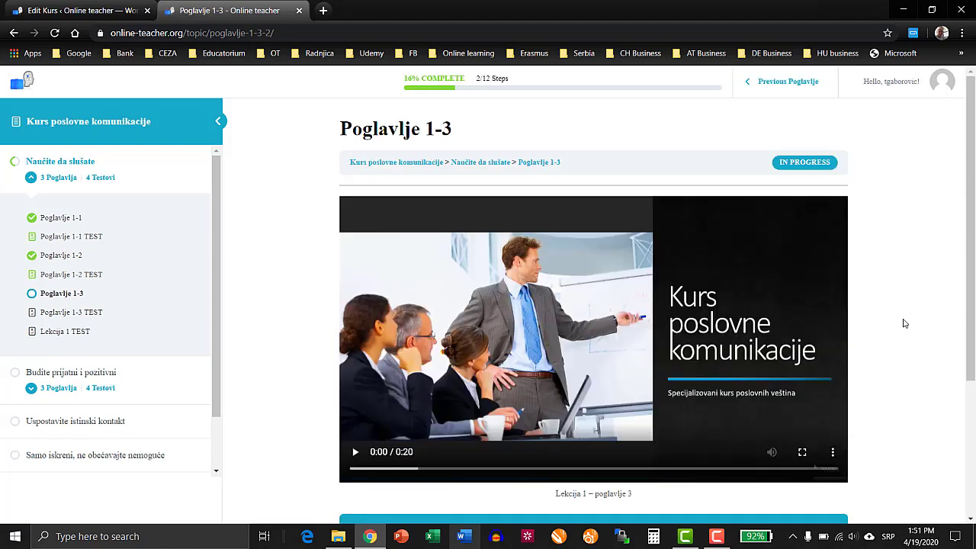
scroll(894, 316, "down", 3)
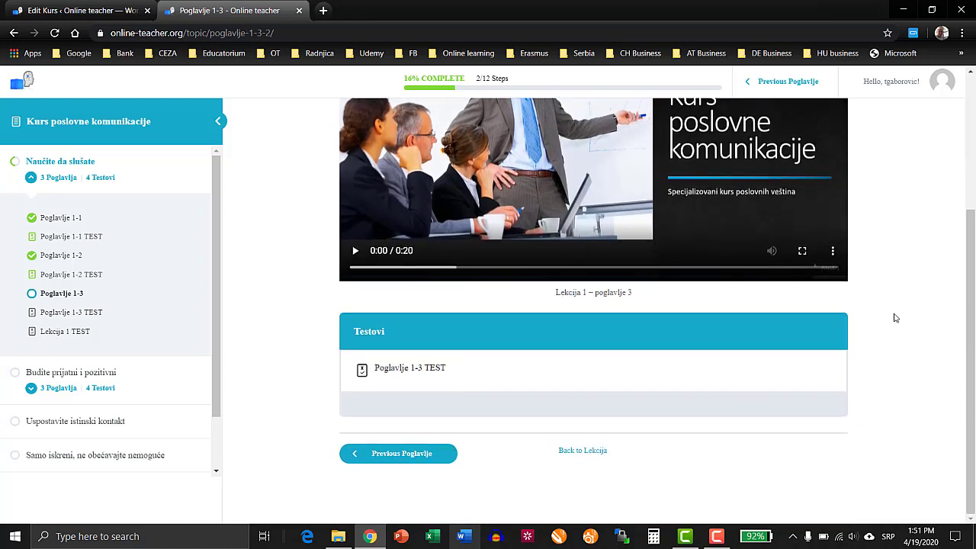
left_click(409, 369)
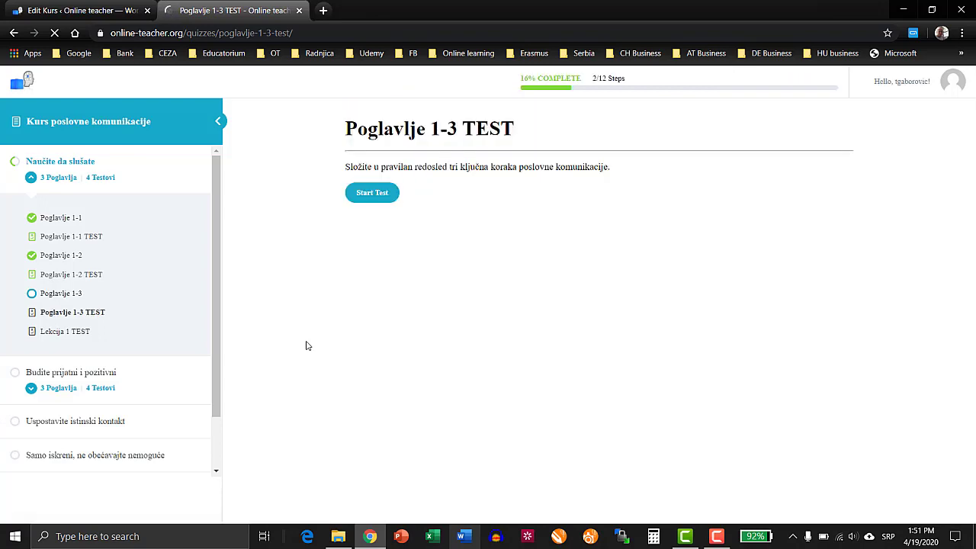
left_click(366, 199)
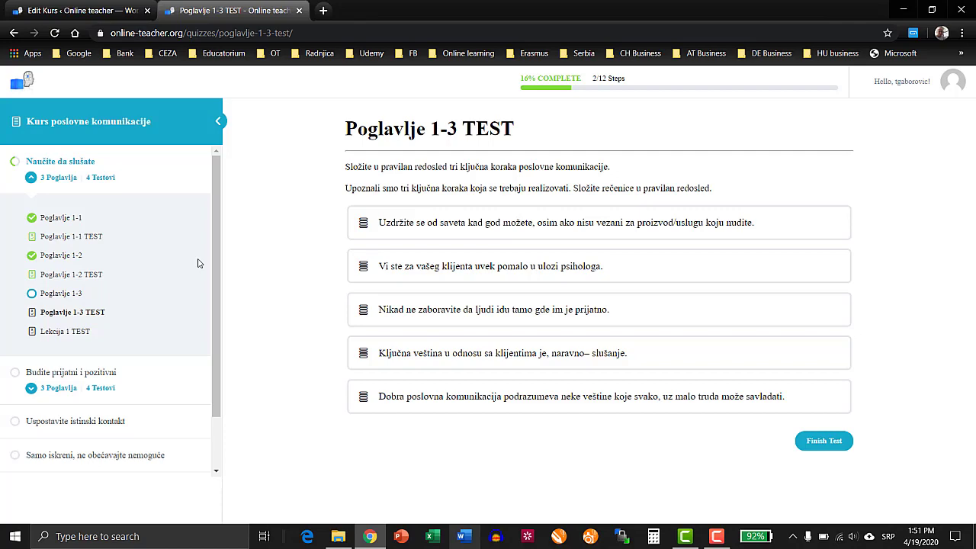
Order the sentences as those starting with "Vi ste", "Dobra", "Uzdržite", "Ključna" and "Nikad", and finish the test
left_click_drag(356, 353, 355, 263)
left_click_drag(366, 398, 363, 266)
left_click_drag(363, 354, 370, 265)
left_click_drag(364, 223, 375, 326)
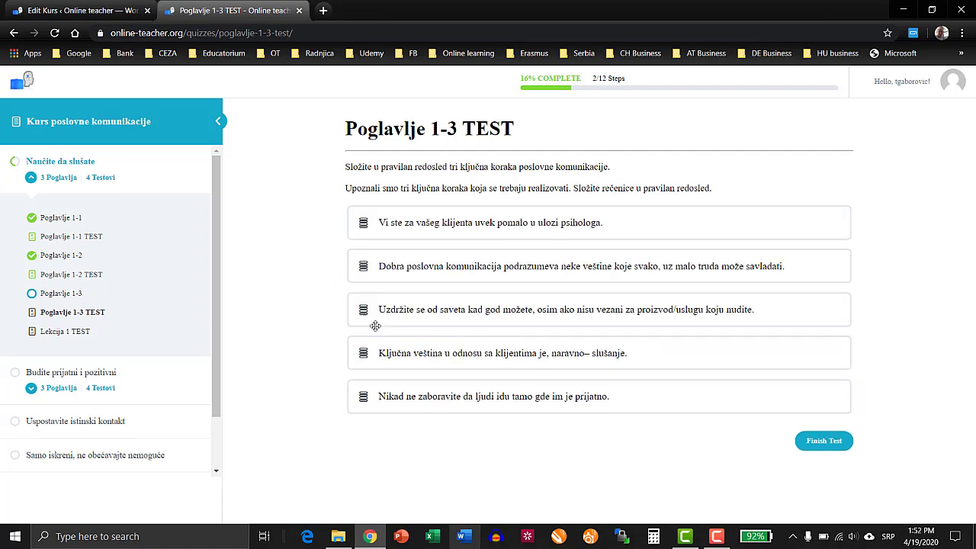
left_click(822, 449)
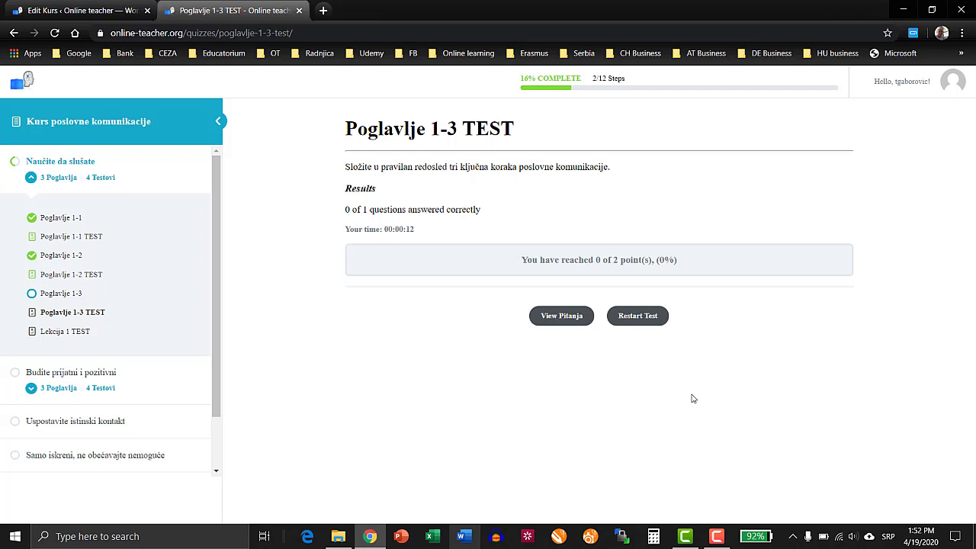
Review how the submitted sentence order is marked and restart "Poglavlje 1-3 TEST"
left_click(580, 322)
scroll(860, 321, "down", 3)
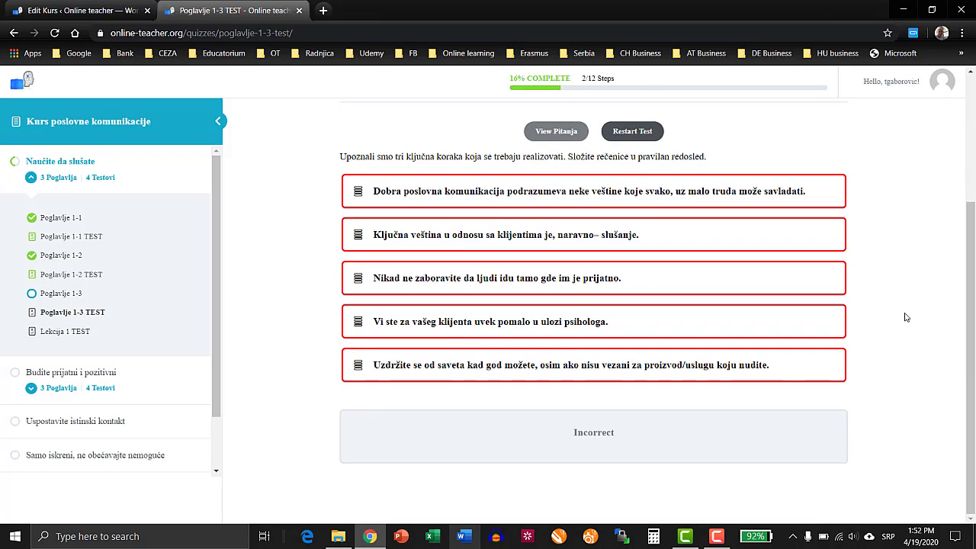
scroll(906, 318, "up", 1)
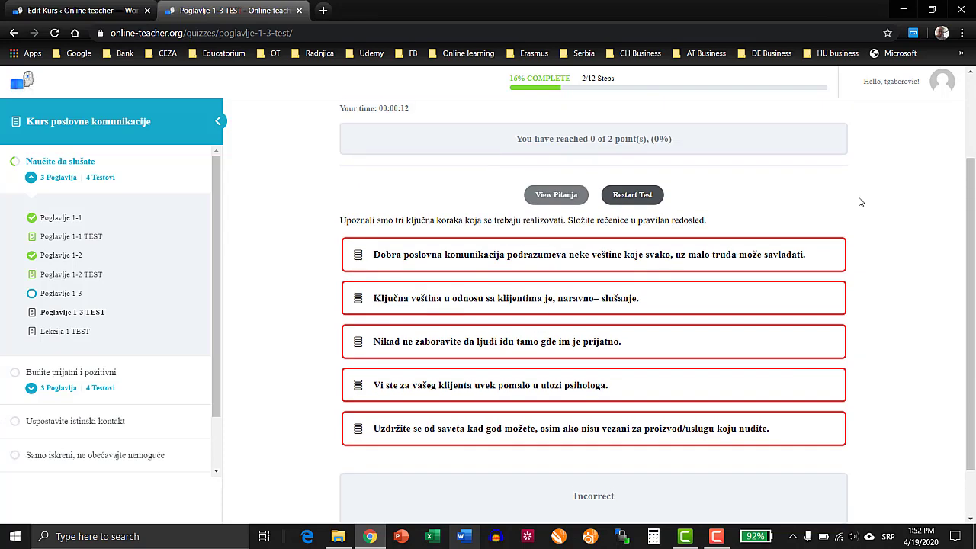
left_click(646, 205)
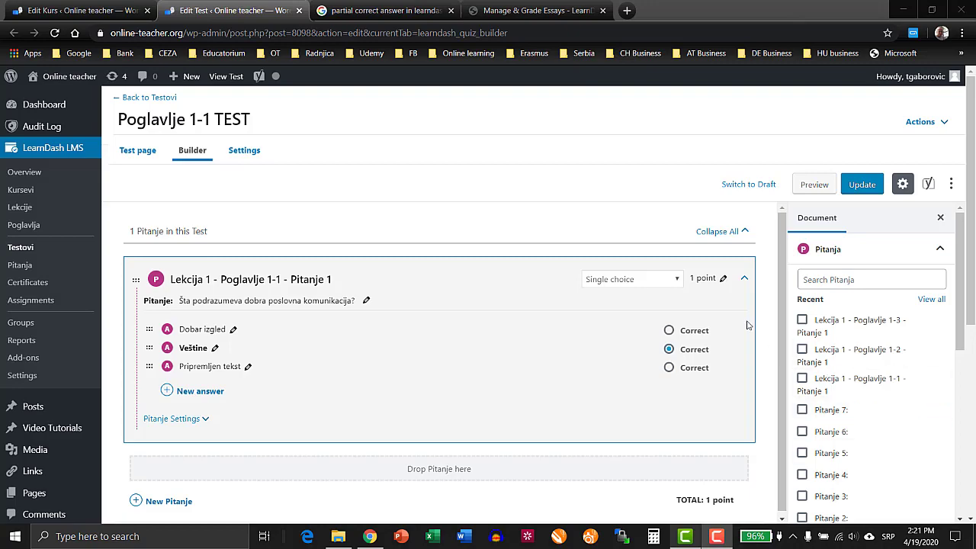
Review the access and progression settings of "Poglavlje 1-1 TEST", trying the Time Limit option on and off
left_click(245, 151)
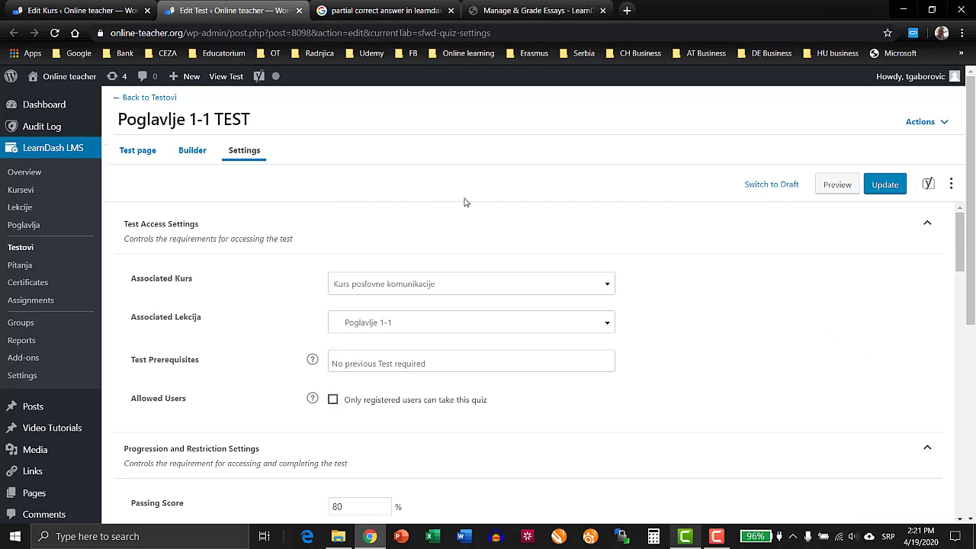
scroll(464, 201, "down", 3)
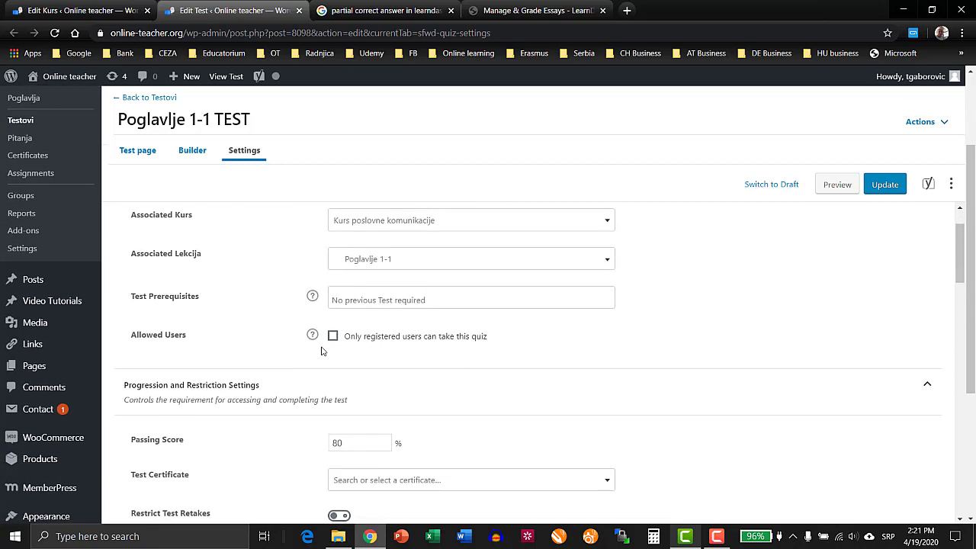
scroll(272, 331, "down", 3)
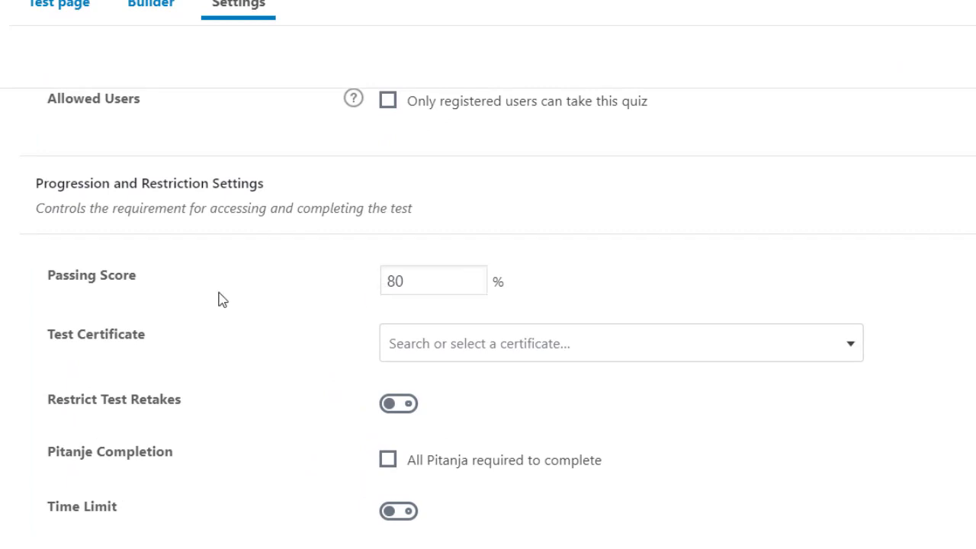
scroll(221, 299, "down", 2)
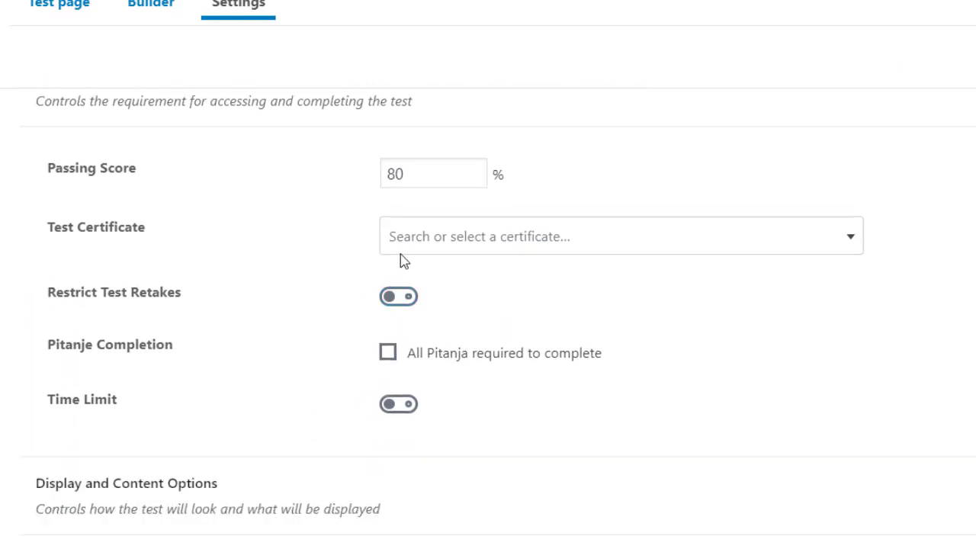
scroll(257, 279, "down", 4)
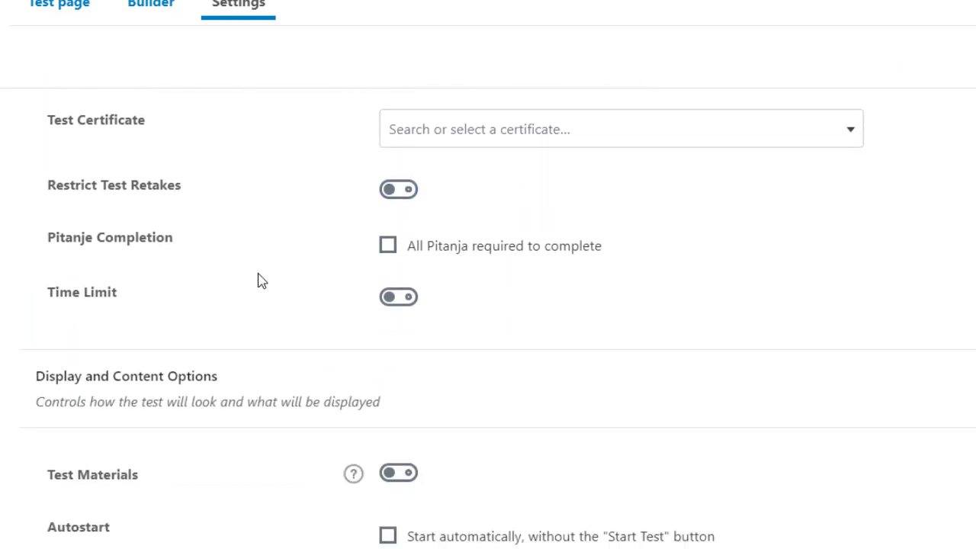
left_click(403, 192)
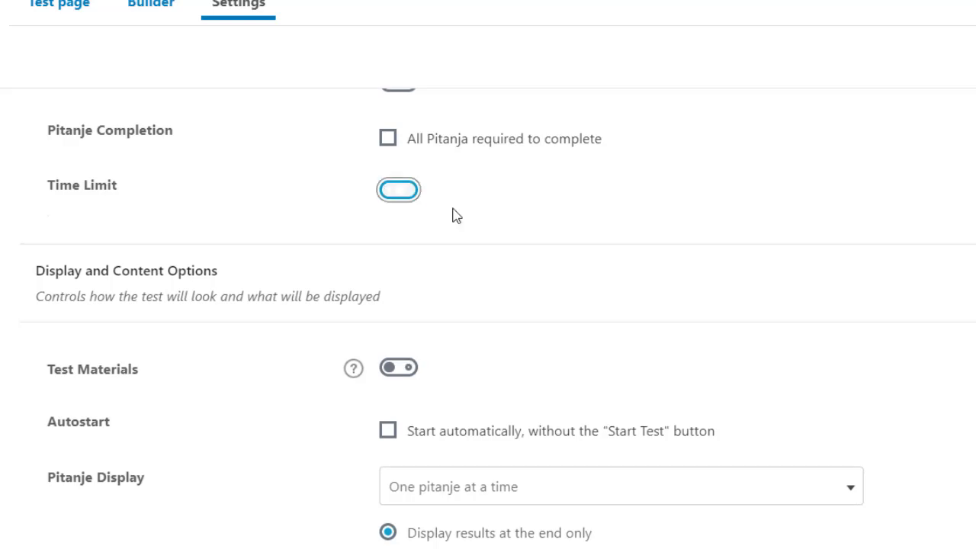
left_click(405, 195)
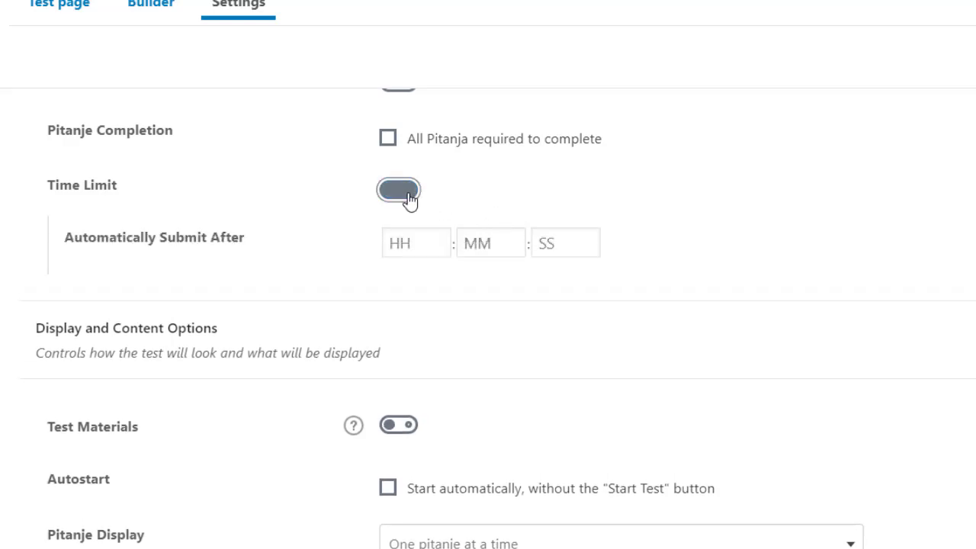
Review the test's display and results page options, trying Correct / Incorrect Messages off and on again
scroll(630, 225, "down", 4)
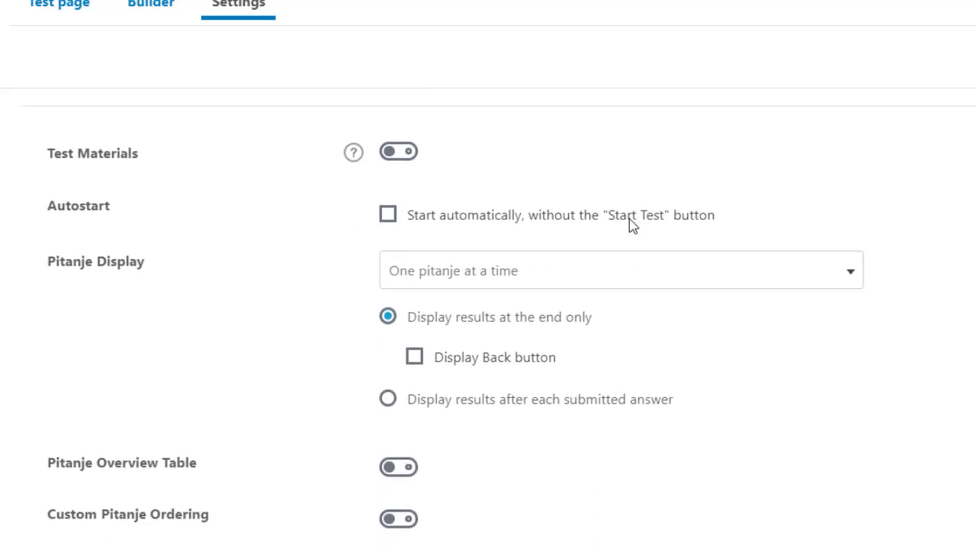
scroll(651, 290, "down", 1)
scroll(651, 288, "down", 3)
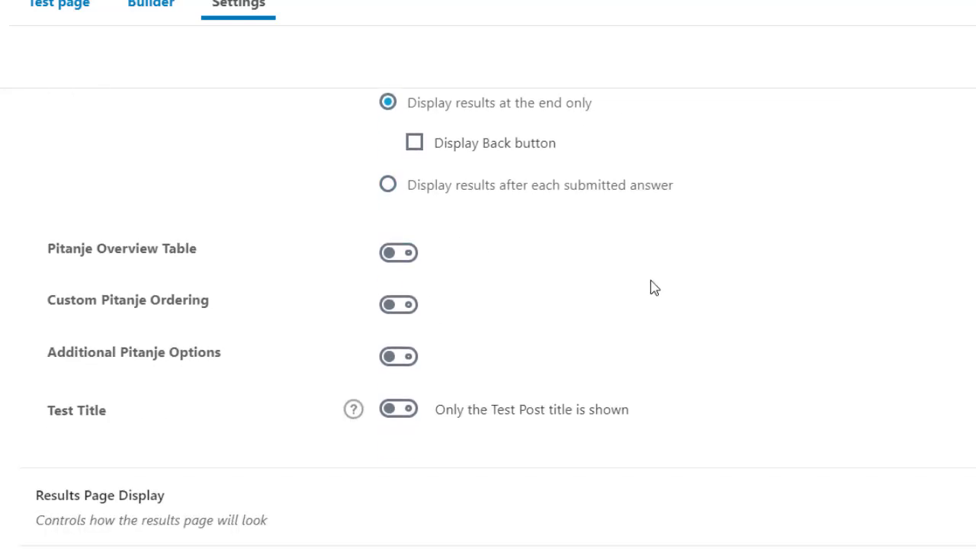
scroll(653, 284, "down", 5)
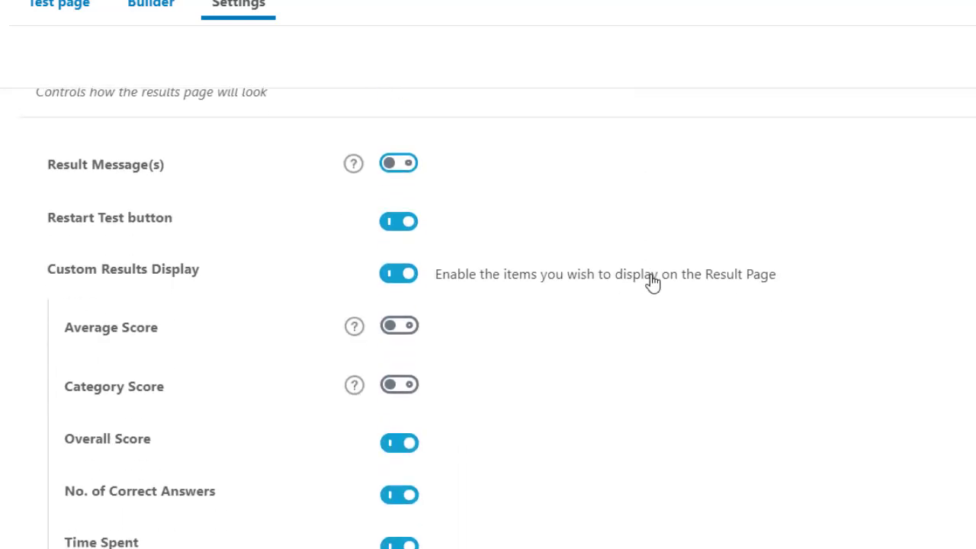
scroll(653, 282, "down", 2)
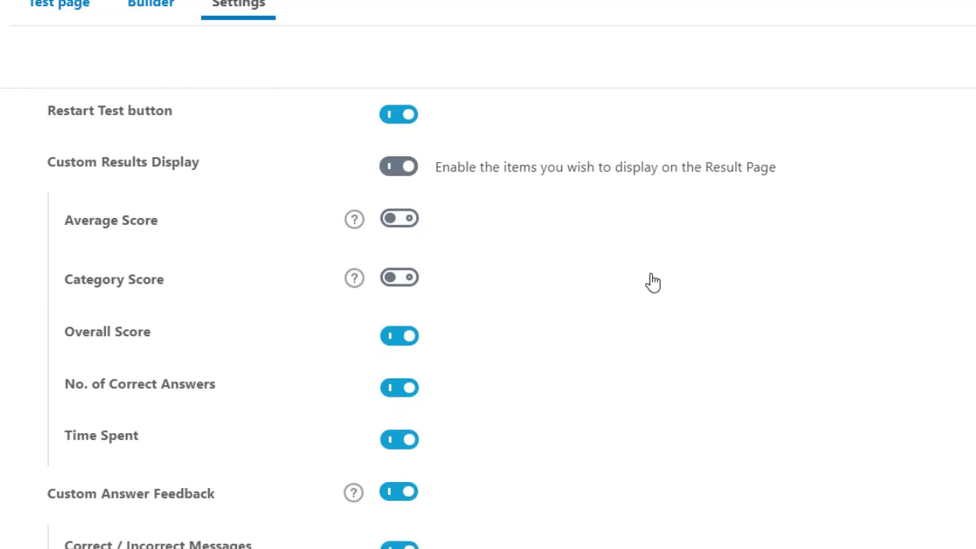
scroll(652, 282, "down", 2)
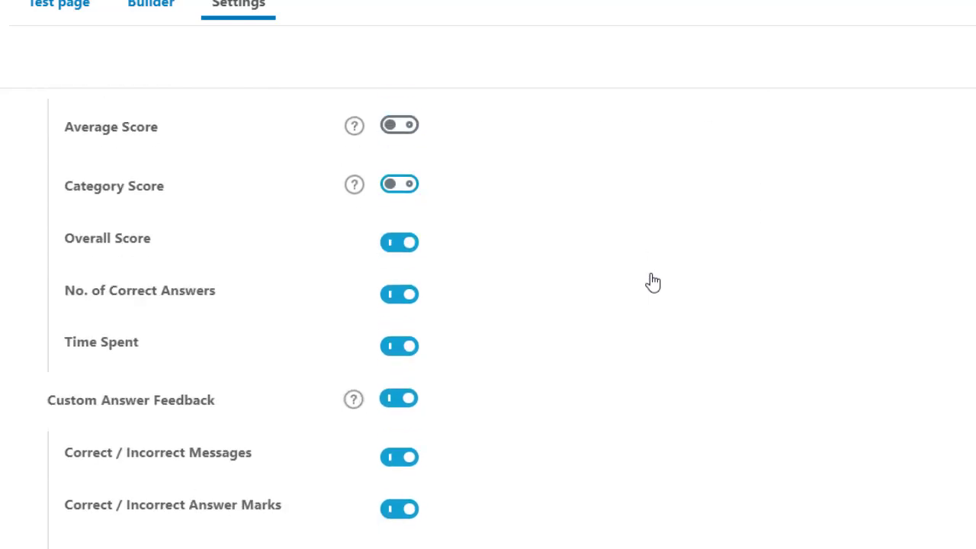
left_click(410, 445)
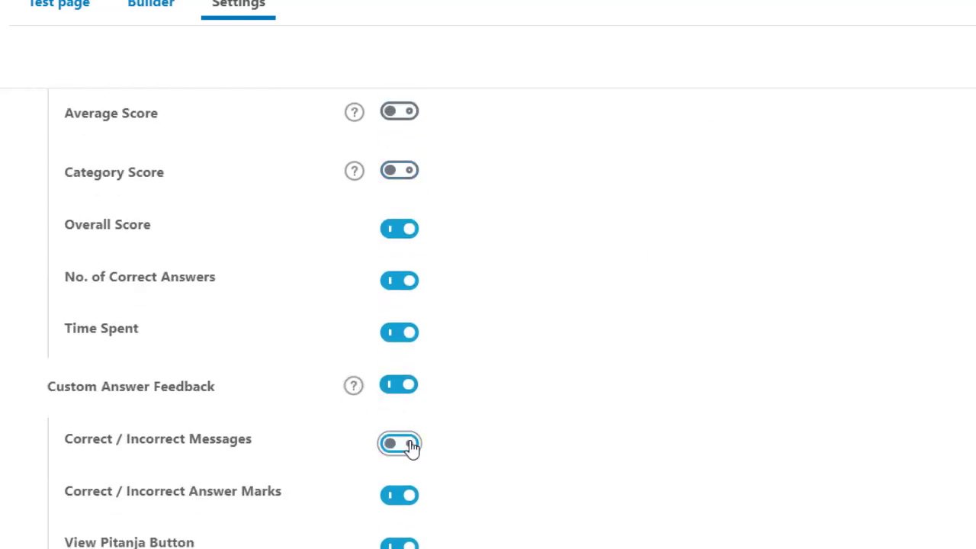
scroll(632, 342, "down", 2)
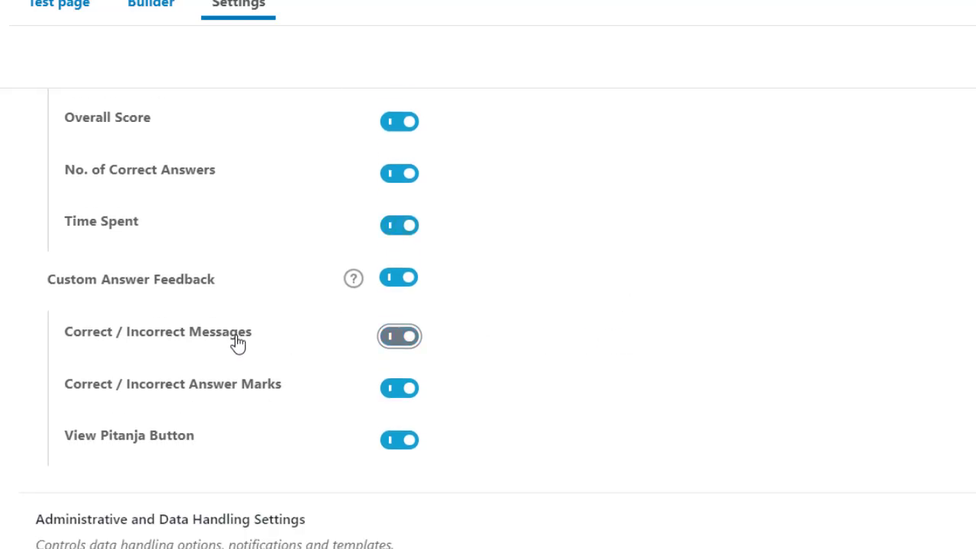
Examine the Administrative and Data Handling Settings of the test and look back over the earlier sections
scroll(656, 345, "down", 1)
scroll(656, 346, "down", 5)
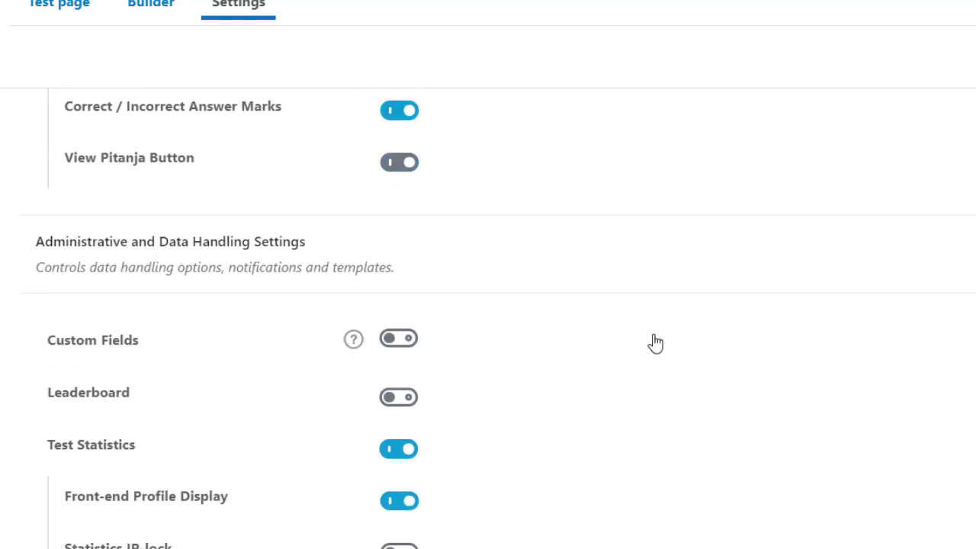
scroll(652, 339, "up", 2)
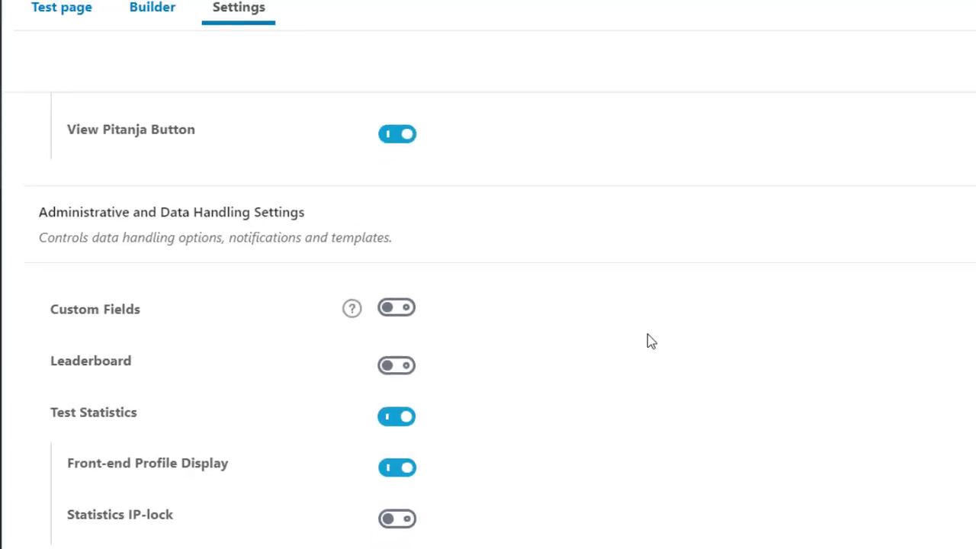
scroll(492, 352, "up", 1)
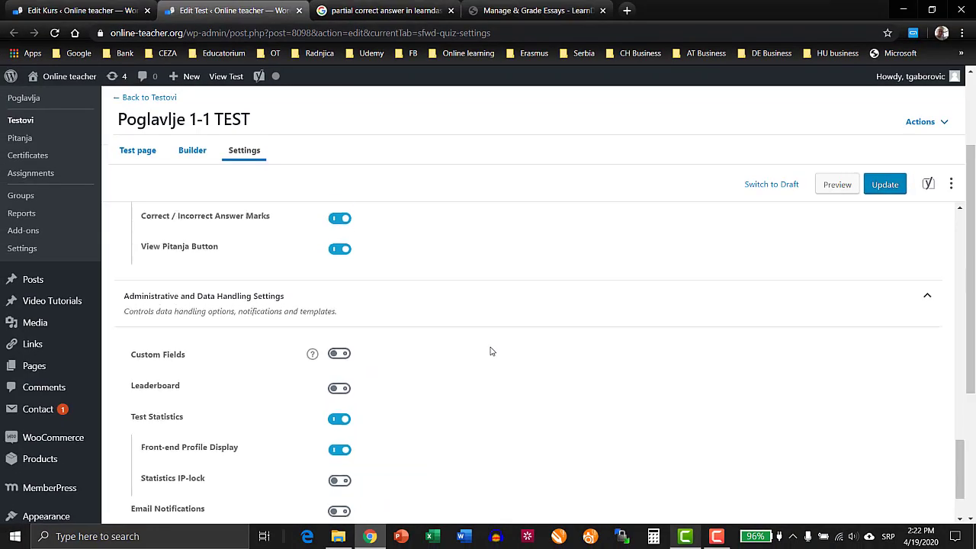
scroll(492, 352, "up", 8)
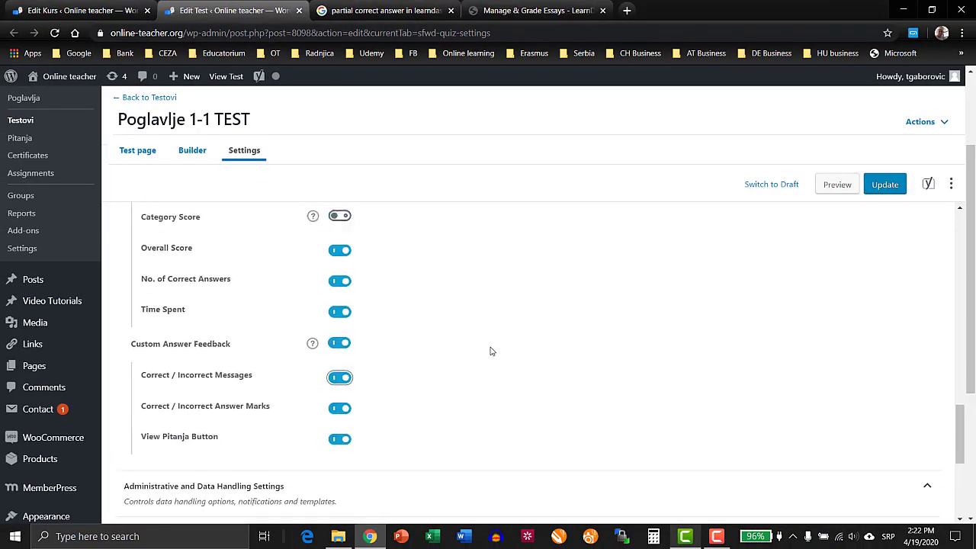
scroll(492, 352, "up", 10)
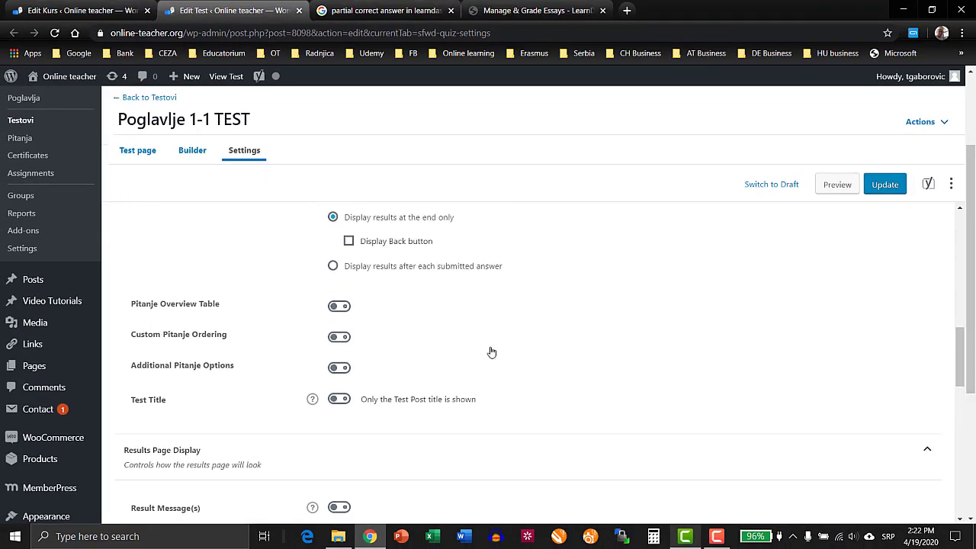
scroll(492, 352, "up", 1)
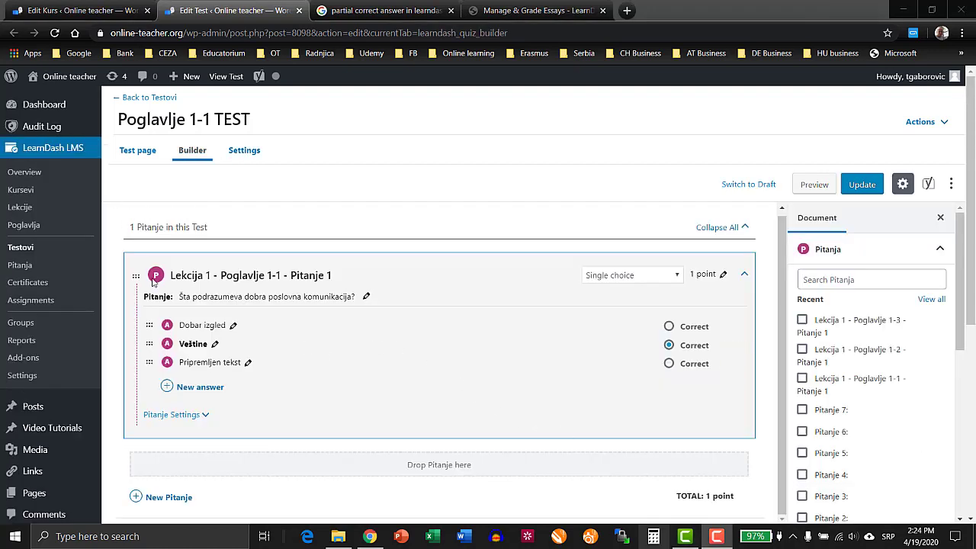
Examine the message options for correct and incorrect answers in the settings of question "Lekcija 1 - Poglavlje 1-1 - Pitanje 1"
left_click(190, 417)
scroll(189, 420, "down", 5)
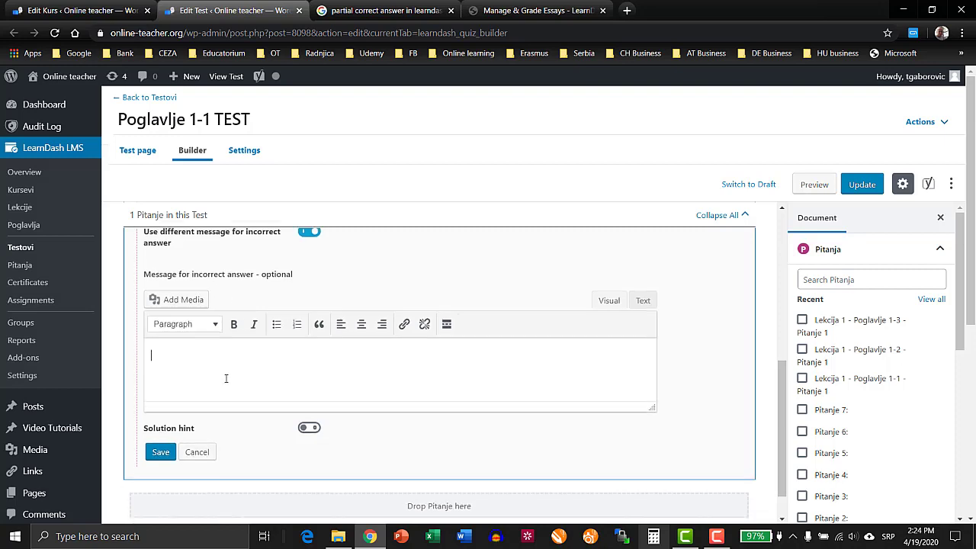
scroll(226, 366, "down", 1)
scroll(226, 374, "up", 3)
scroll(227, 375, "up", 1)
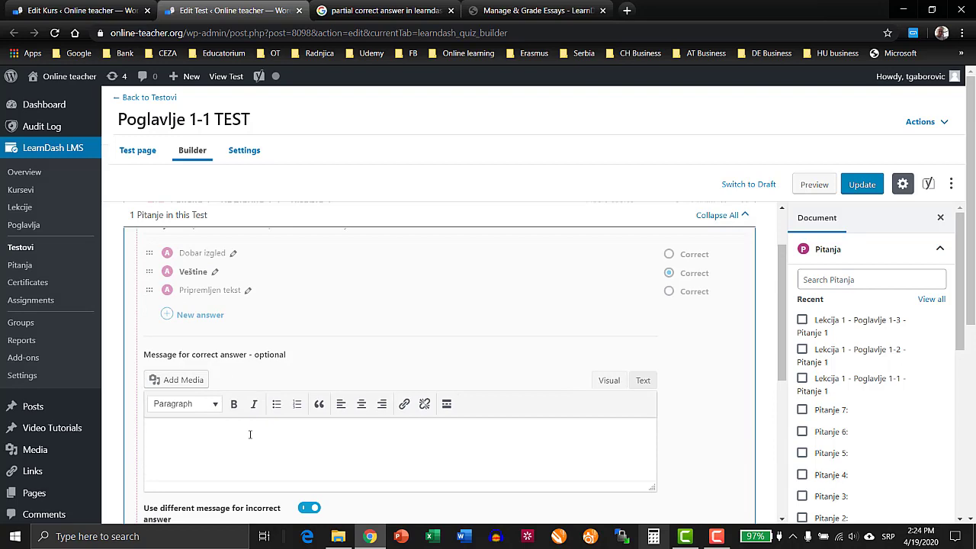
scroll(250, 435, "down", 1)
scroll(249, 435, "up", 2)
scroll(249, 435, "down", 3)
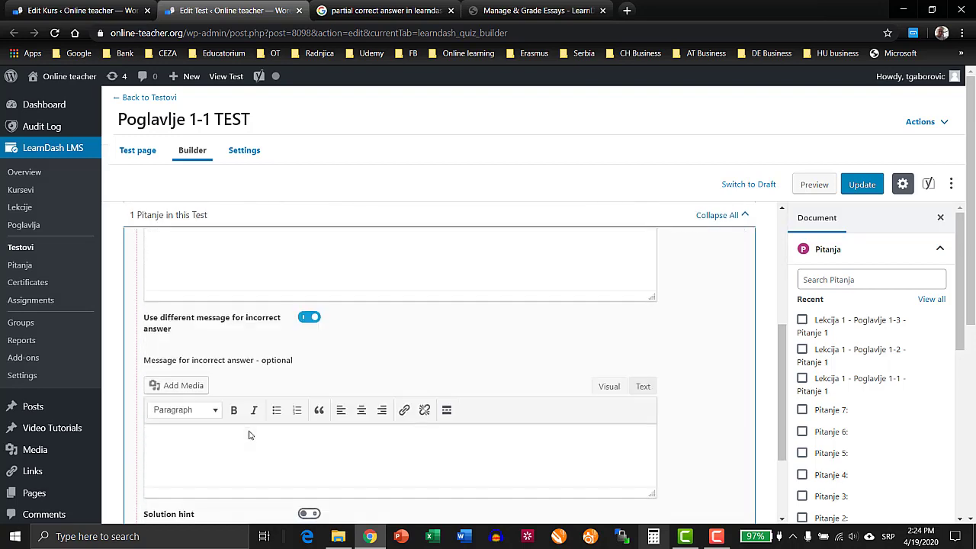
scroll(248, 435, "down", 2)
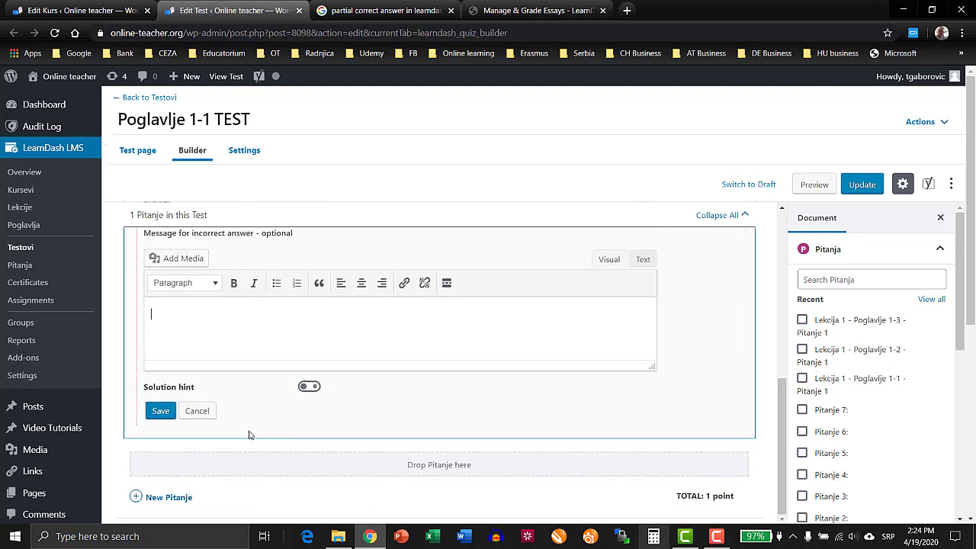
Try the Solution hint option on and off again, and save the question's settings
left_click(309, 386)
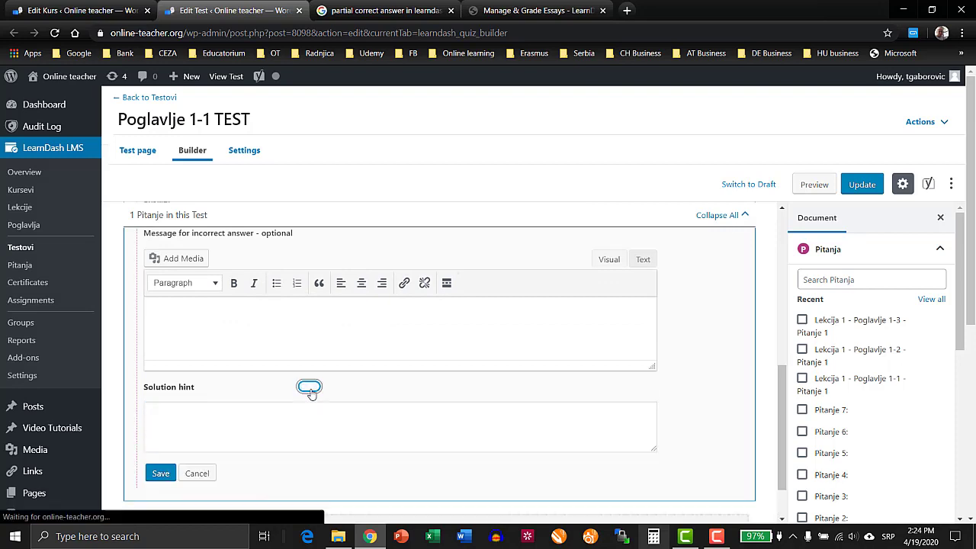
scroll(232, 459, "down", 2)
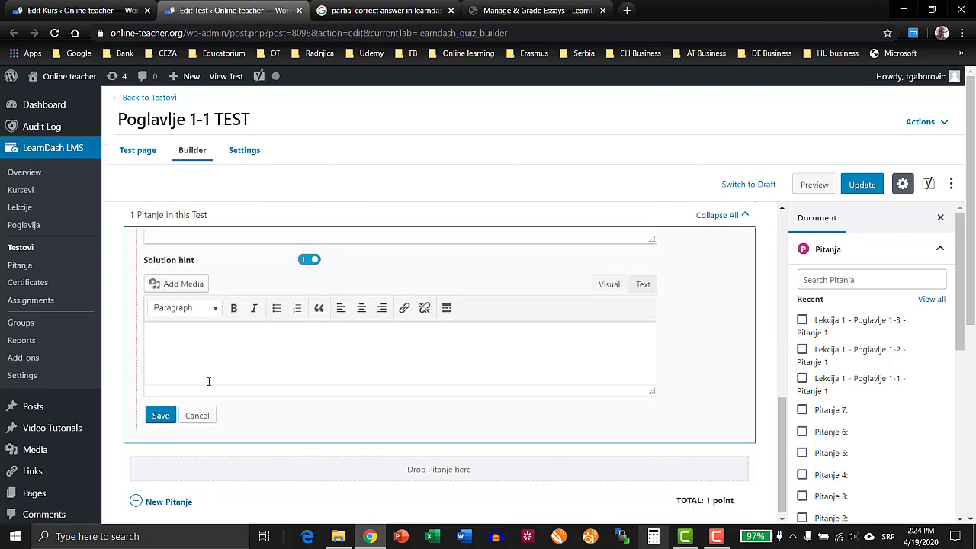
left_click(308, 259)
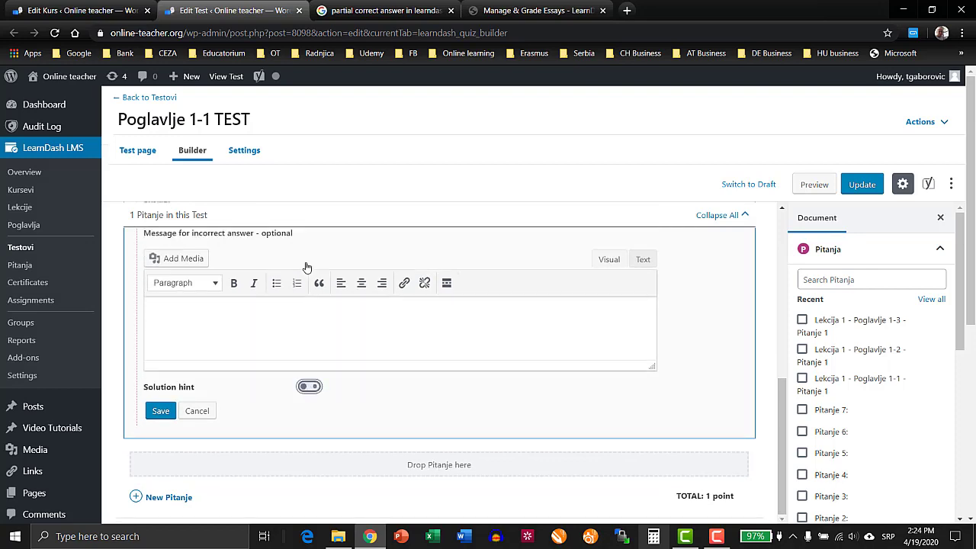
left_click(162, 413)
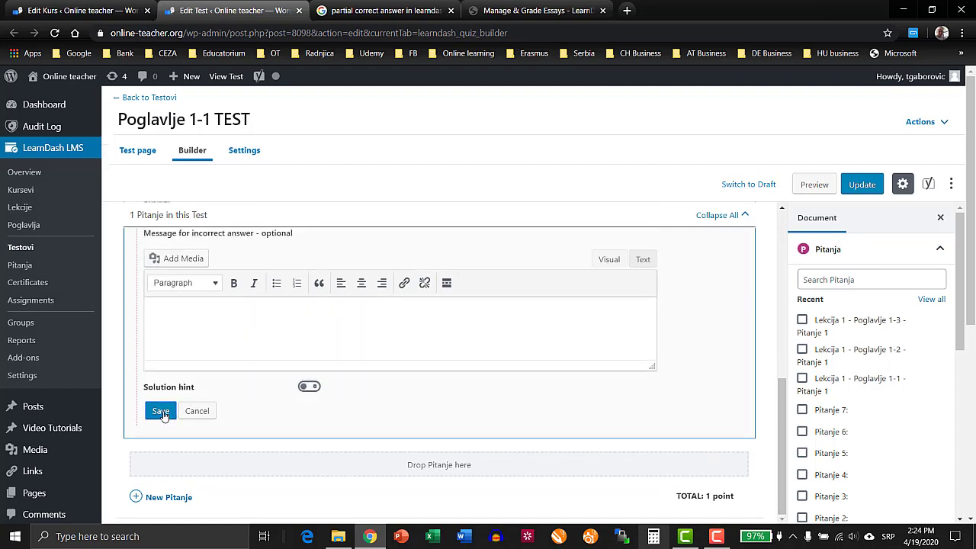